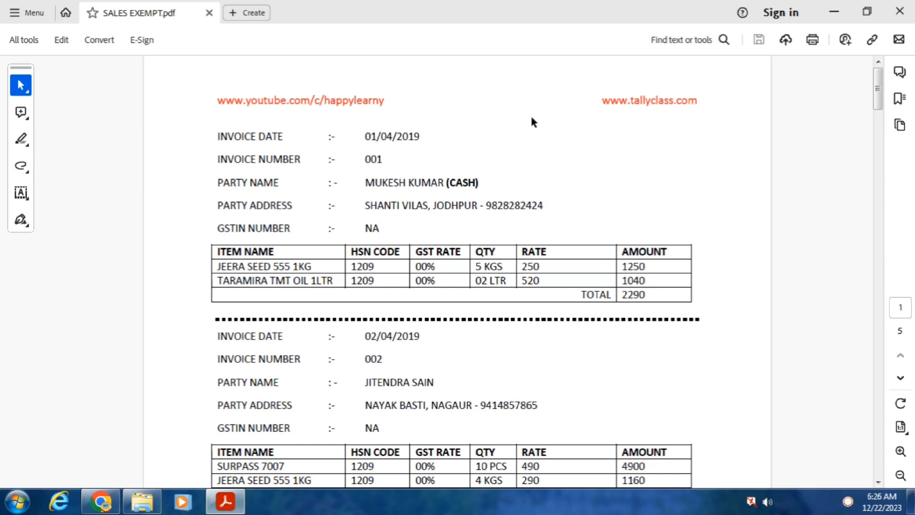
Scroll SALES EXEMPT.pdf down slightly so invoice 002 is fully visible
mouse_move(877, 88)
mouse_down()
mouse_move(892, 122)
mouse_move(887, 87)
mouse_up()
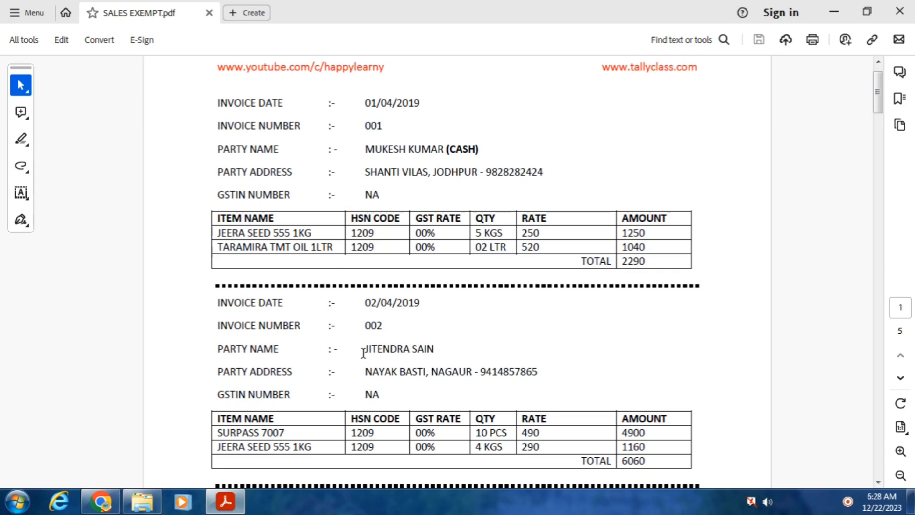
Scroll further down the PDF to reveal invoice 003, dated 02/04/2019, totalling 3250
drag(881, 95, 883, 124)
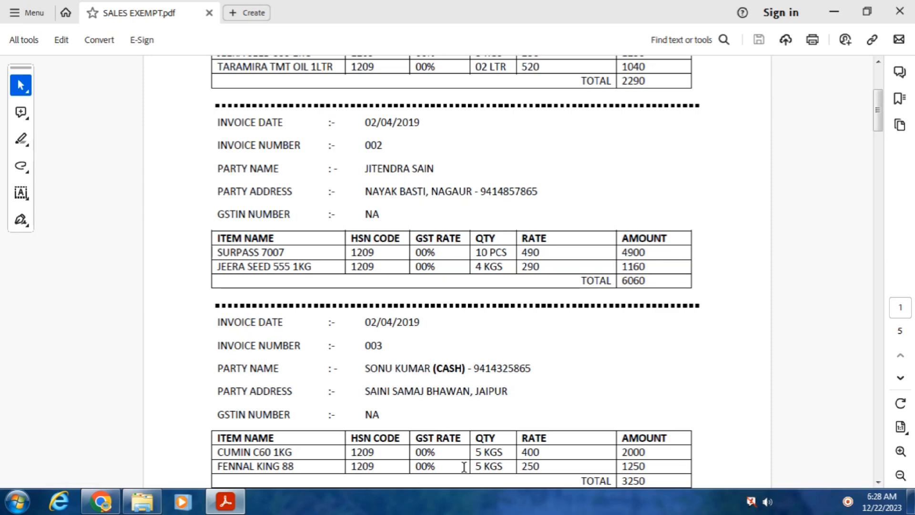
Minimize Acrobat Reader and launch Word 2013 from the Start menu
click(834, 13)
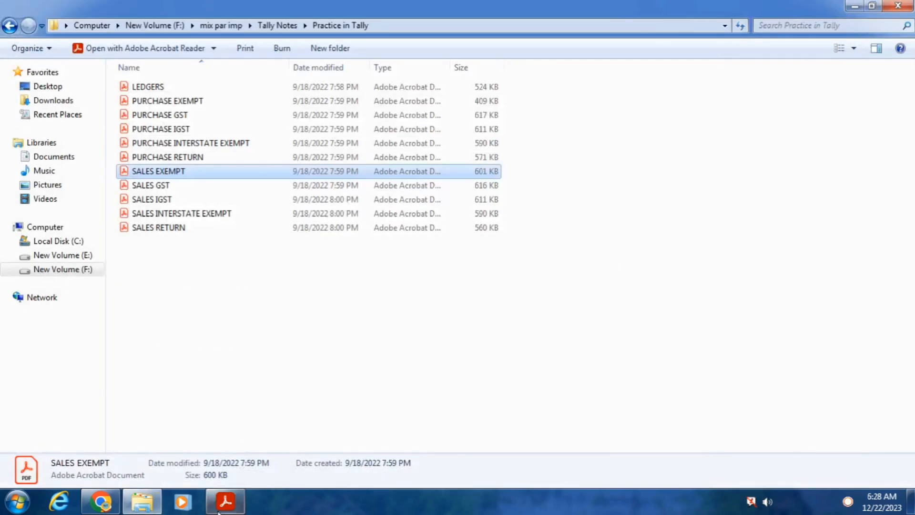
click(17, 501)
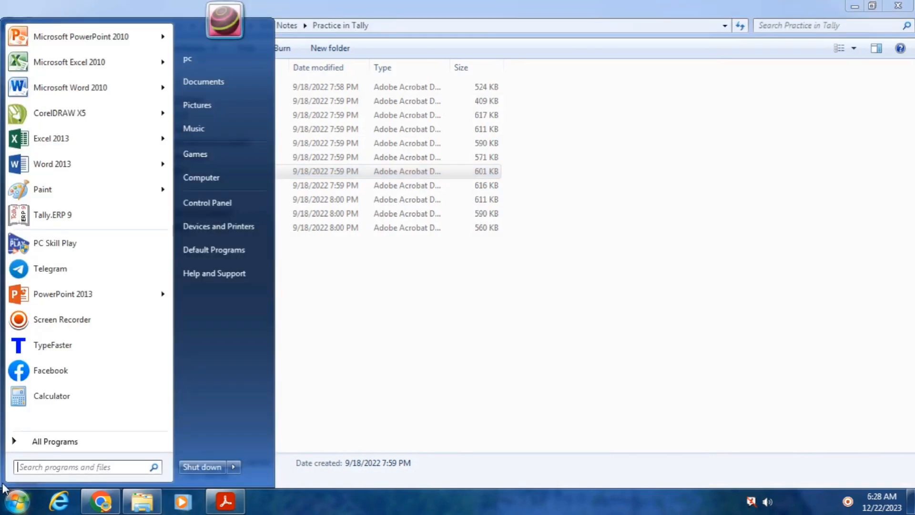
click(77, 169)
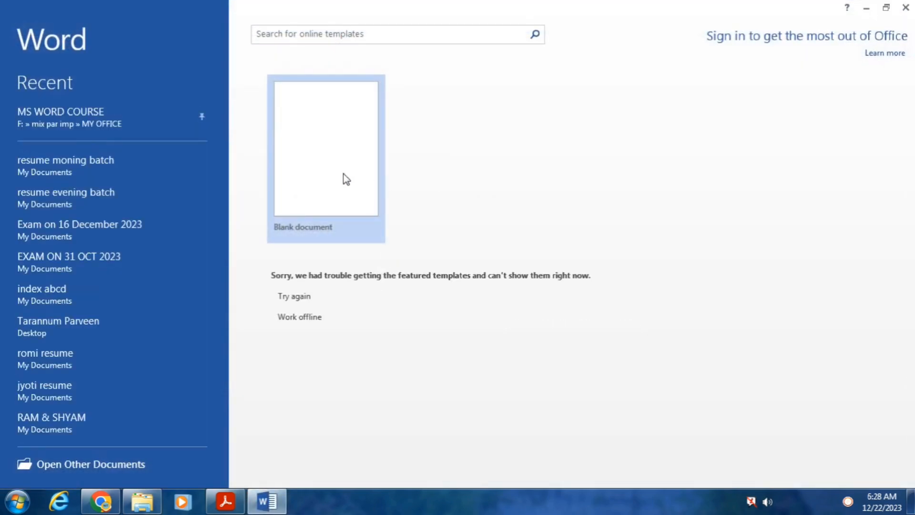
Dismiss the activation prompt and create a blank document with the font grown to Calibri 12
click(605, 96)
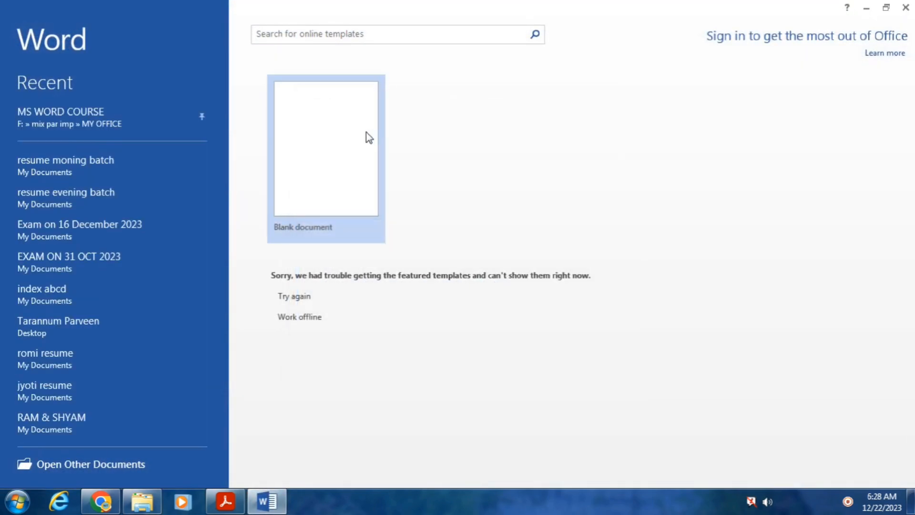
click(333, 131)
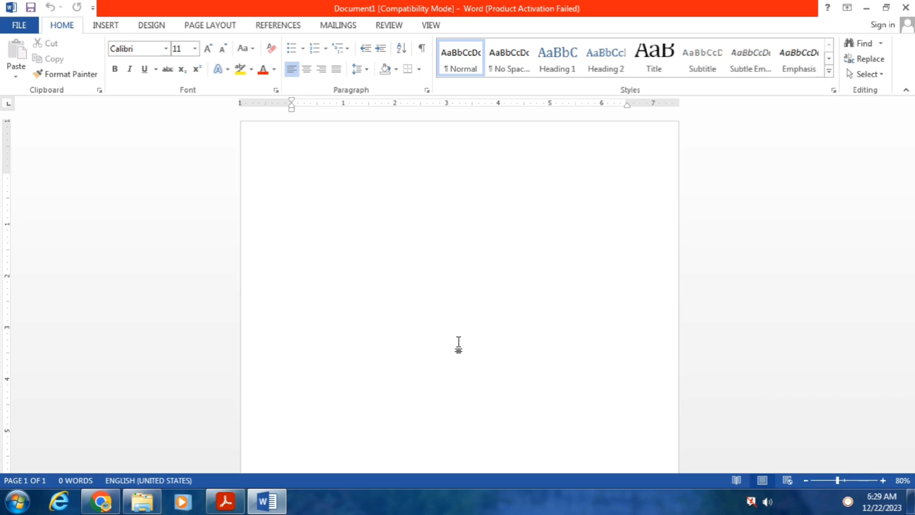
text(IN)
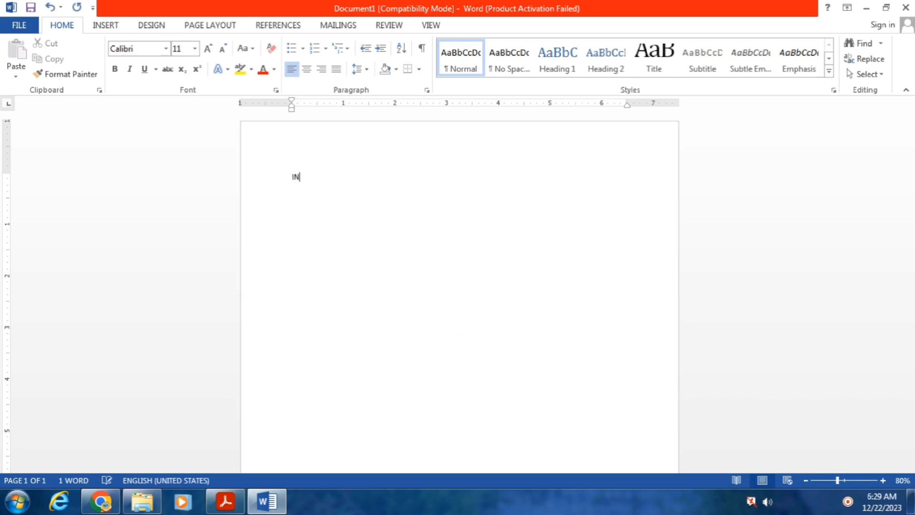
key(BackSpace)
key(BackSpace)
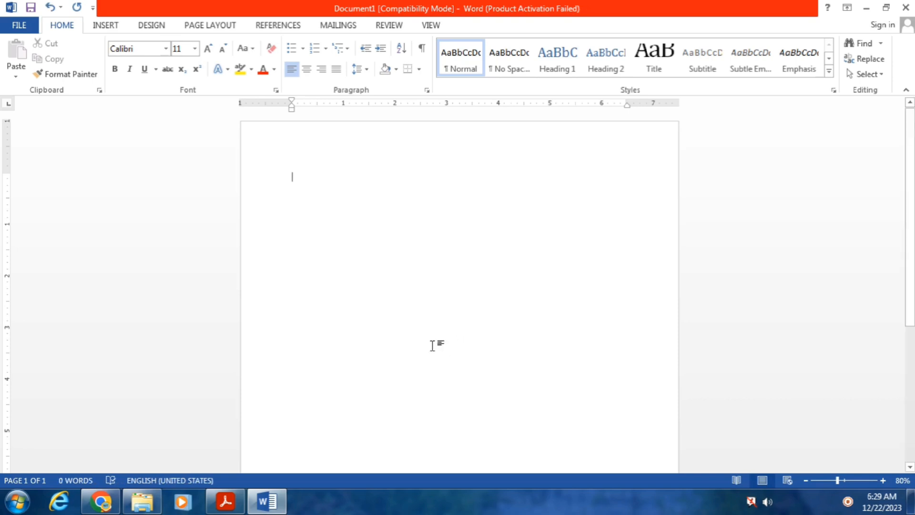
click(208, 49)
Zoom the page view in to 120%
click(887, 483)
click(886, 482)
click(887, 482)
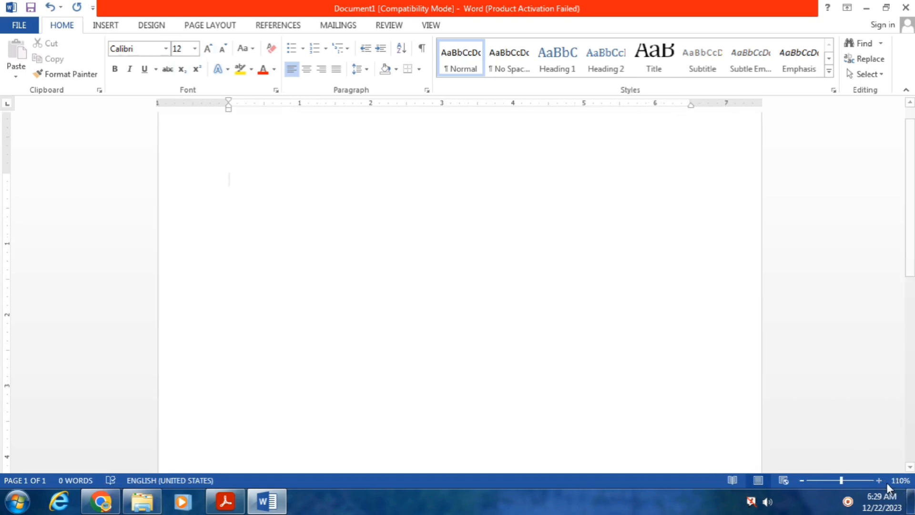
click(887, 482)
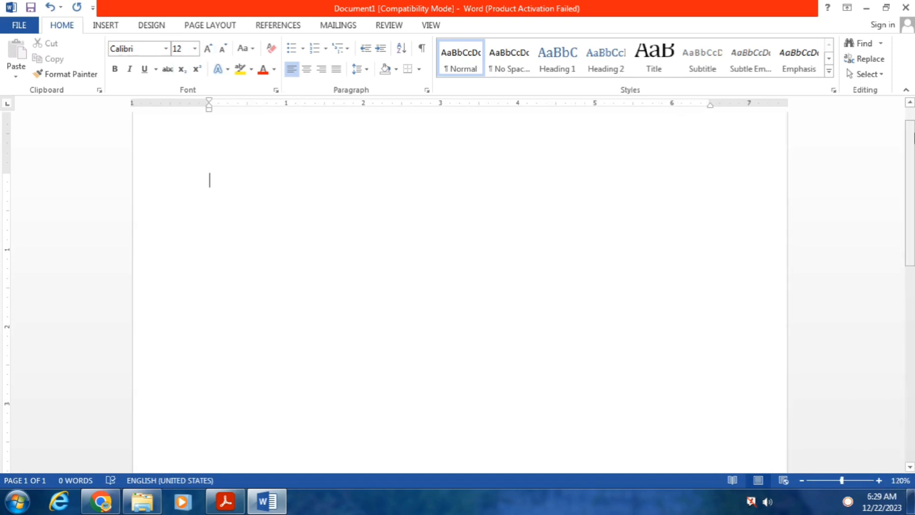
drag(910, 141, 911, 123)
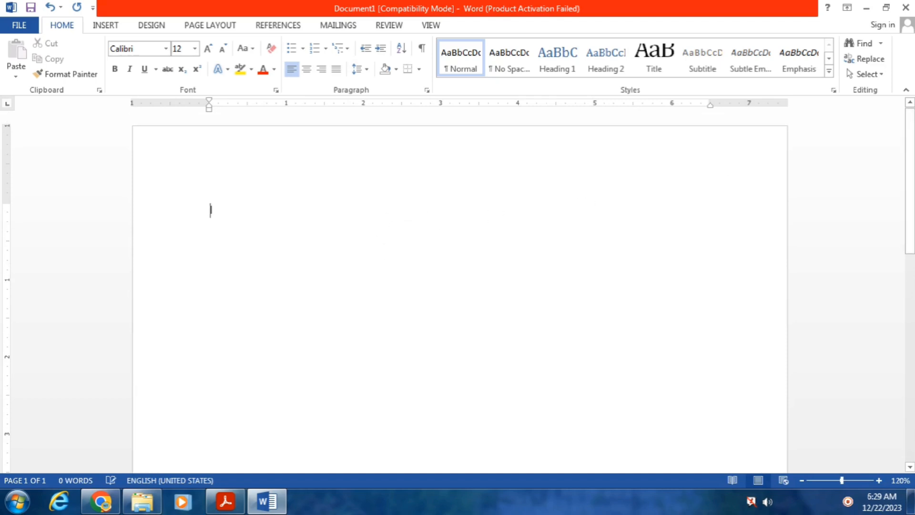
Type the line 'INVOICE DATE : 01/04/2023', with an extra tab before the colon
text(INVOICE DATE)
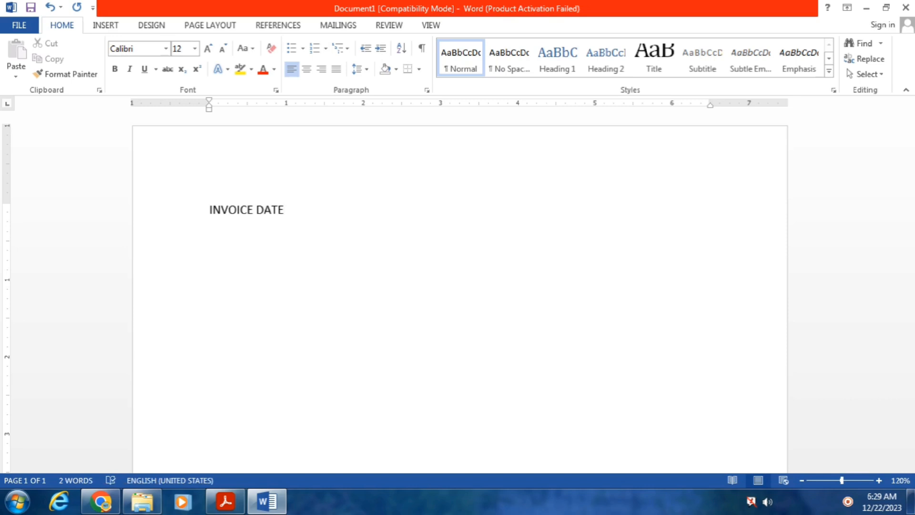
text(:	01/04/2023)
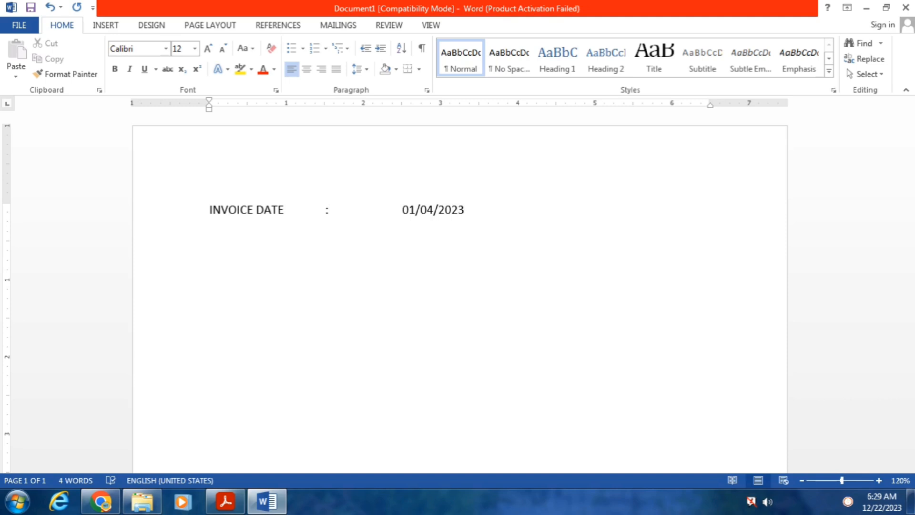
key(Return)
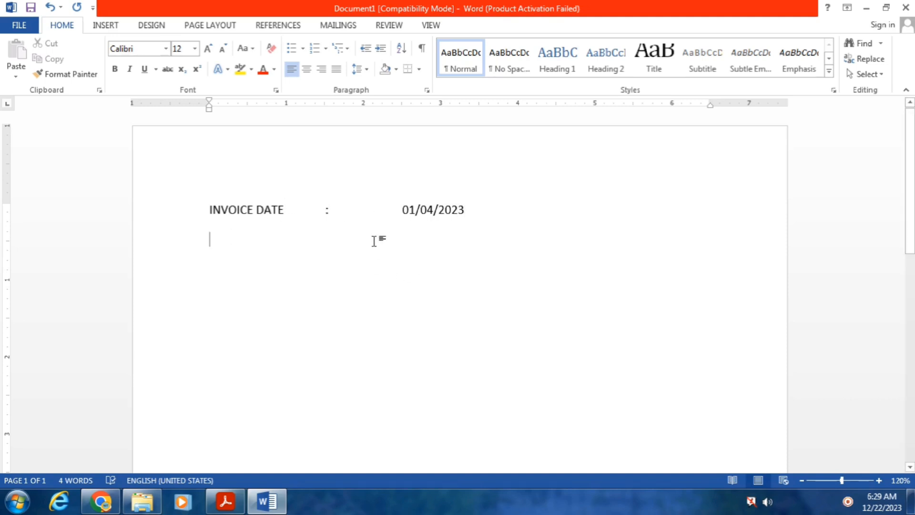
click(326, 210)
key(Tab)
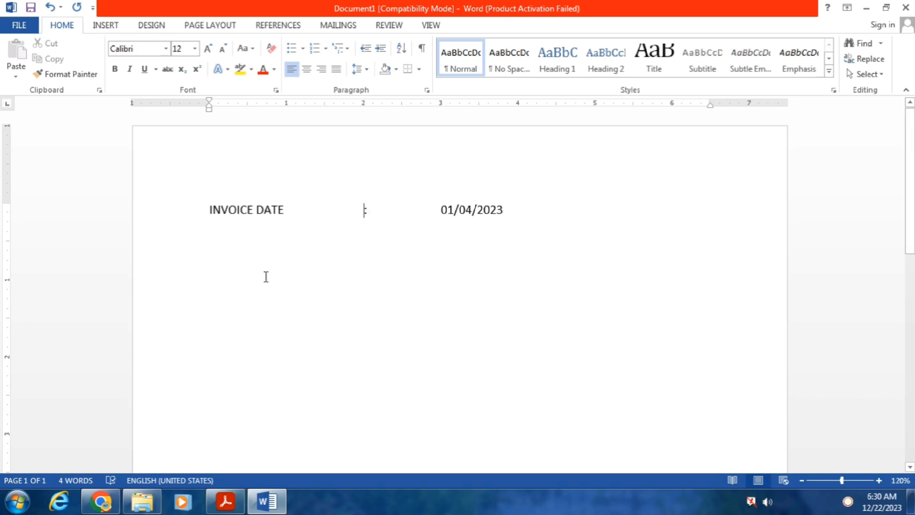
click(518, 210)
Start the next line with the label INVOICE NUMBER
key(Return)
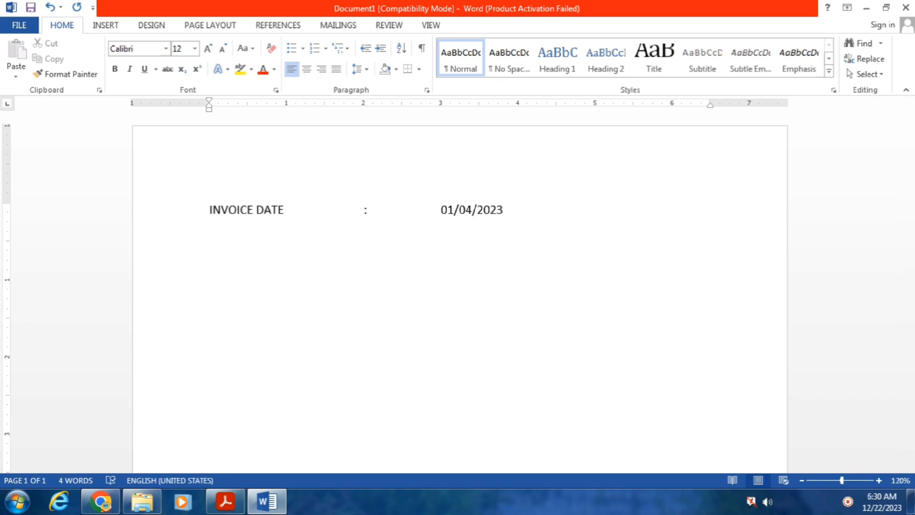
text(INVOICE NUMBER)
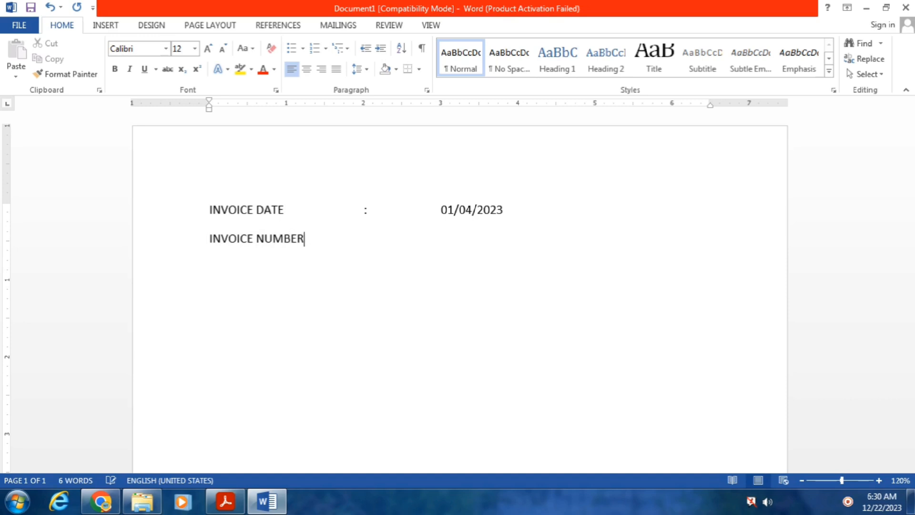
Complete the INVOICE NUMBER line with a tab-aligned colon and the value 001
key(Tab)
key(Tab)
text(:)
key(Tab)
key(Tab)
key(Tab)
key(BackSpace)
text(001)
key(Return)
Add a PARTY NAME line with the cash customer's name, then type the PARTY ADDRESS label
text(PARTY NAME)
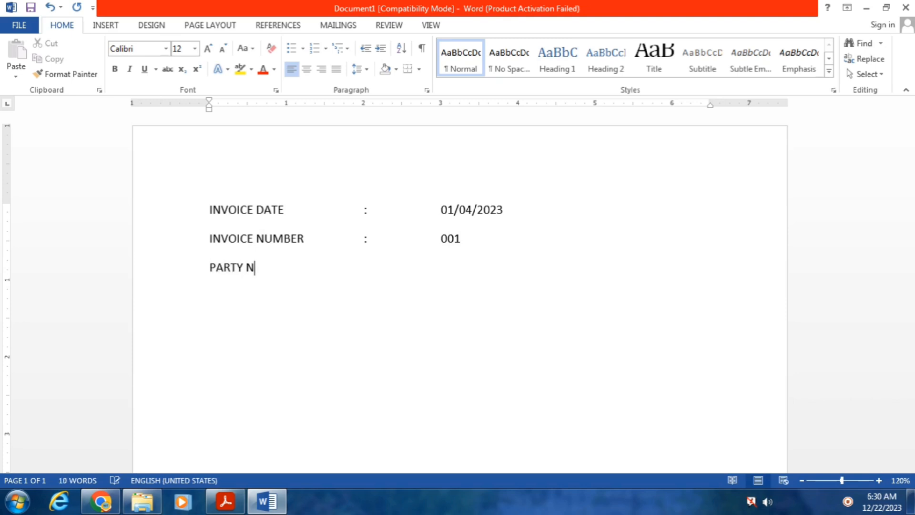
key(Tab)
key(Tab)
key(Tab)
text(:)
key(Tab)
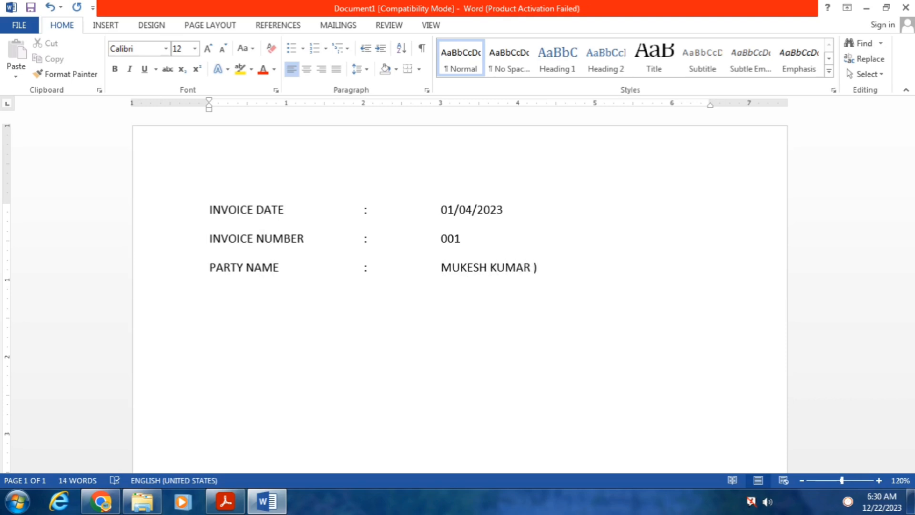
text( (CASH))
key(Return)
text(PARTY ADDRESS)
key(Tab)
Complete the PARTY ADDRESS line with a colon, the party's address, city and phone number
key(Tab)
key(Tab)
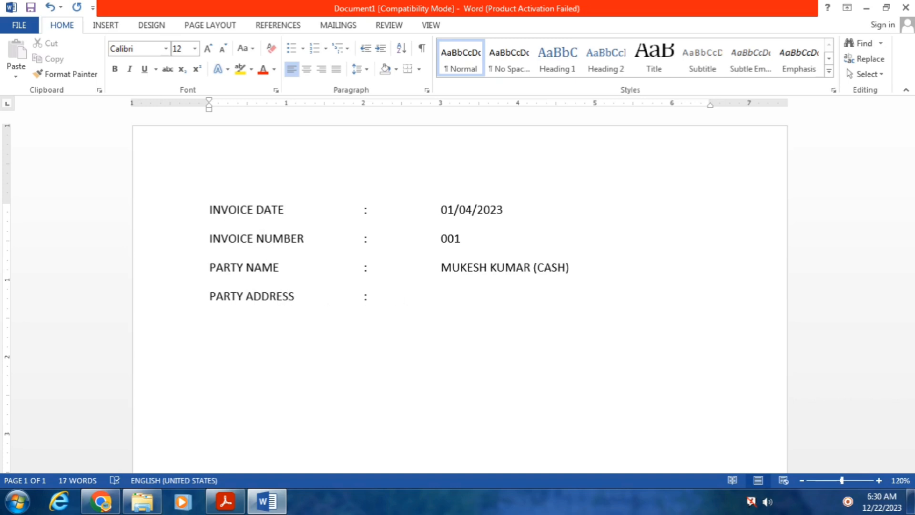
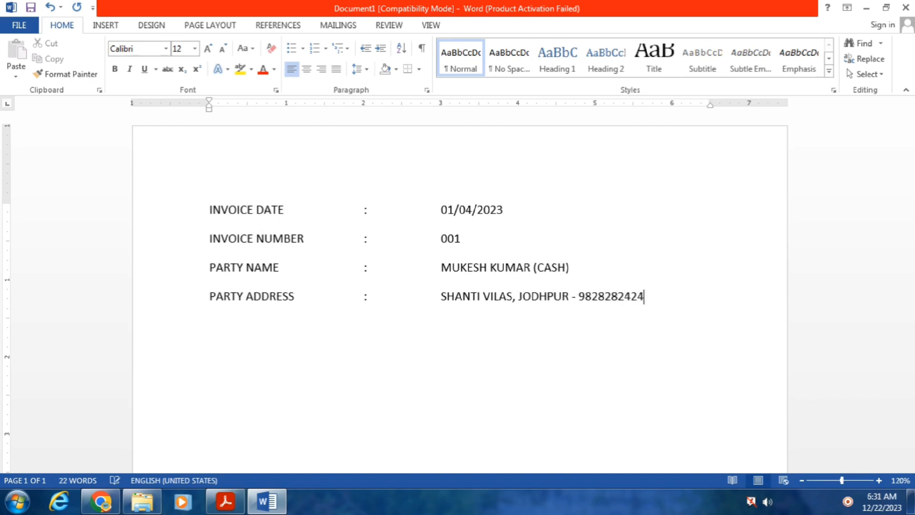
key(Return)
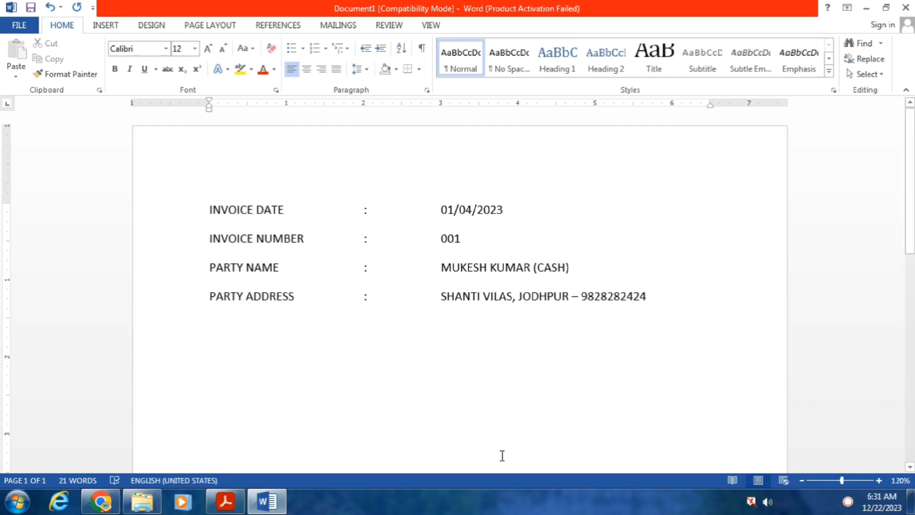
click(220, 503)
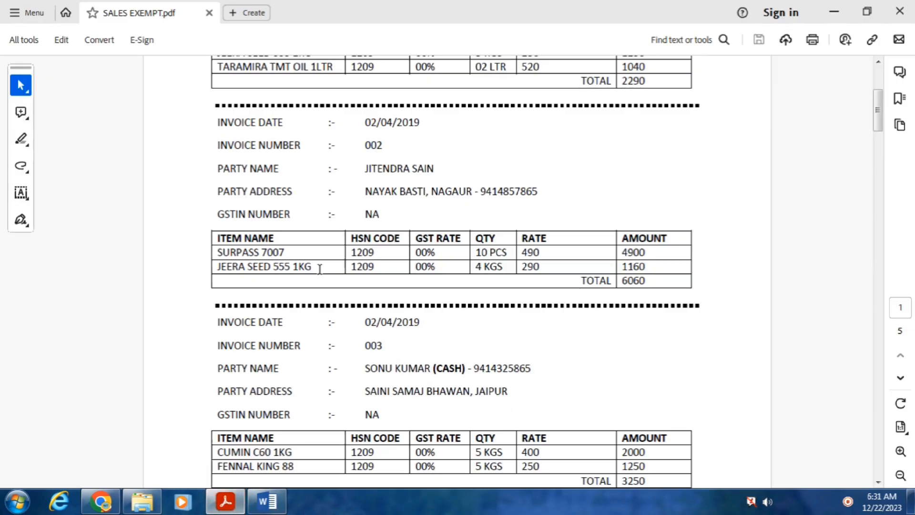
drag(882, 111, 880, 89)
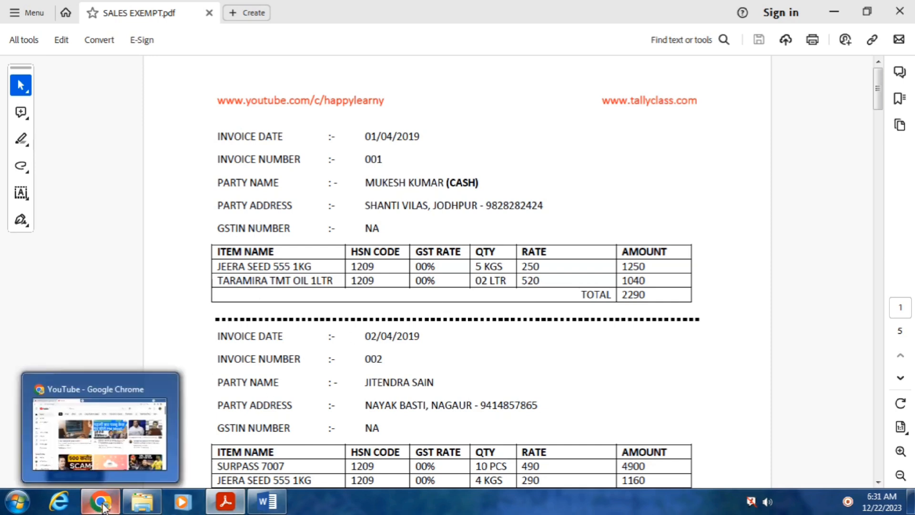
click(266, 501)
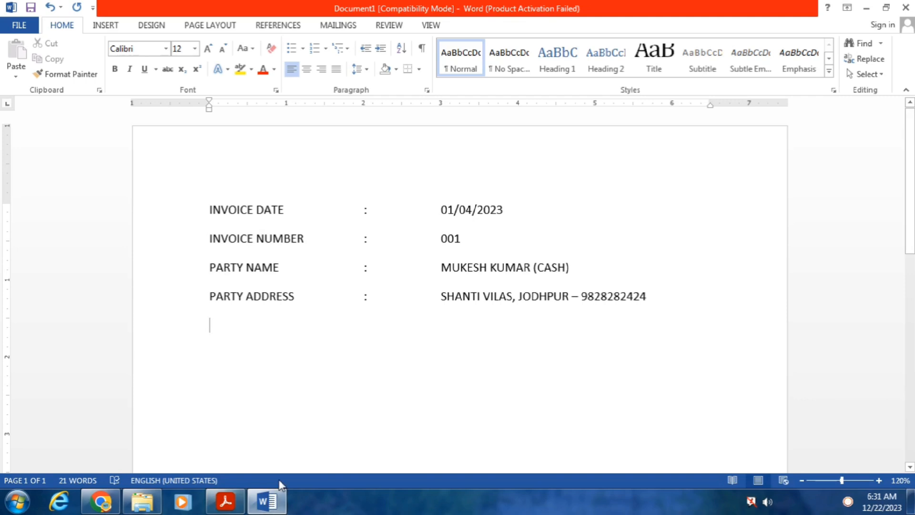
Type 'GSTIN NUMBER : NA' as the fifth header line, aligned with the colons above
text(GSTIN)
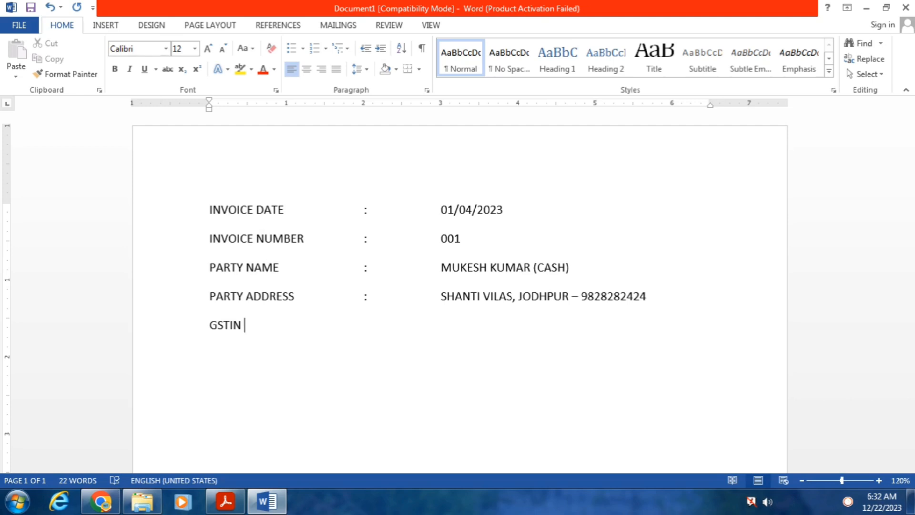
text(UMBGER)
key(BackSpace)
key(BackSpace)
text(BER)
key(Tab)
key(Tab)
text(:)
key(Tab)
key(Tab)
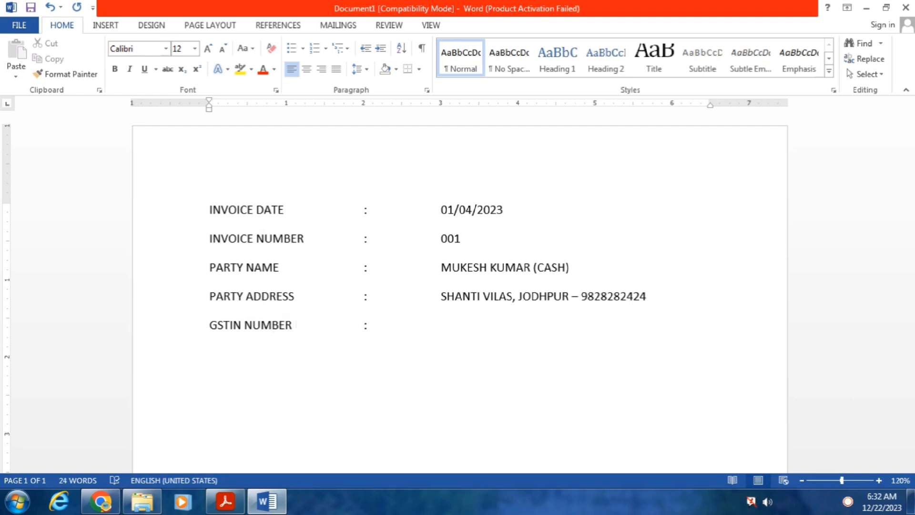
text(NA)
Insert a 6-column by 4-row table below the GSTIN NUMBER line
click(106, 26)
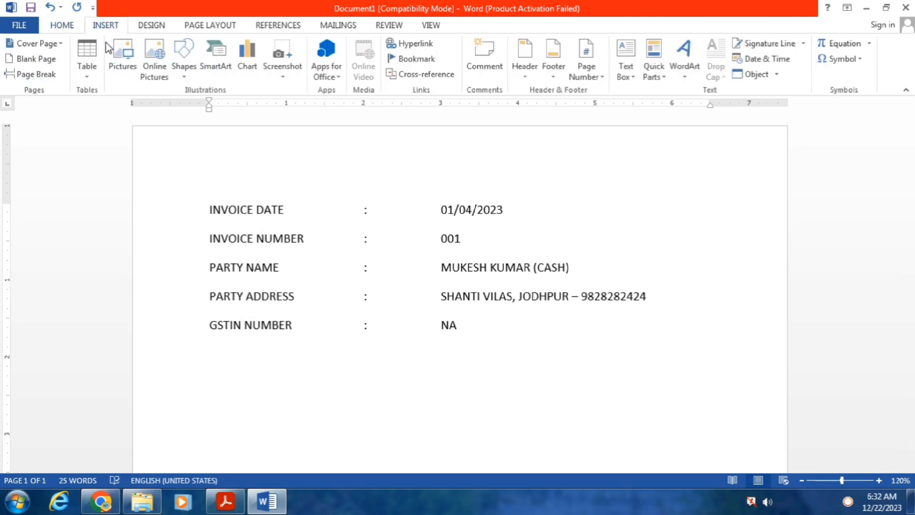
click(88, 76)
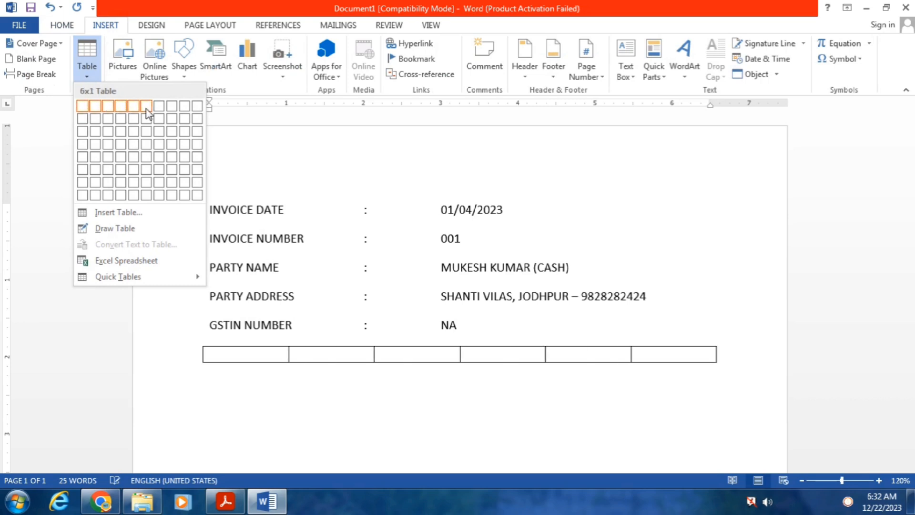
click(150, 145)
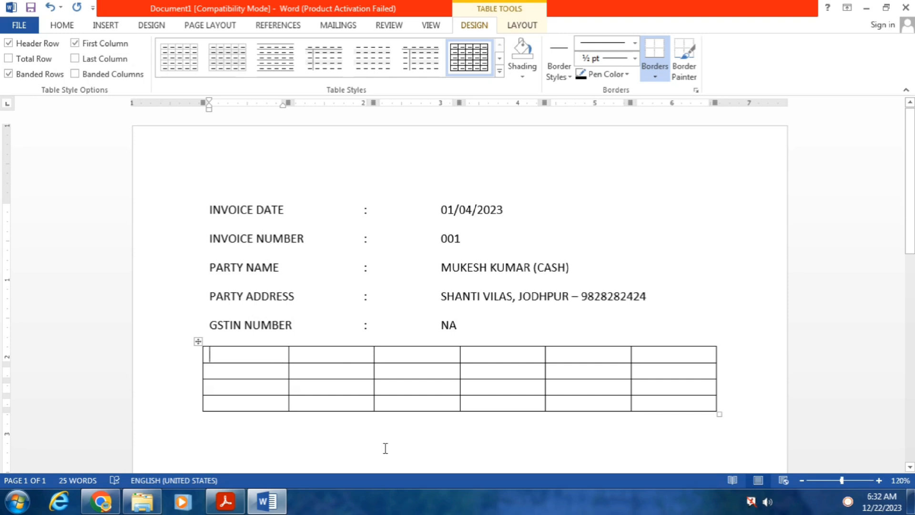
Fill the first row with headings ITEM NAME, HSN CODE, GST RATE, QTY, RATE, AMOUNT
text(ITEM NAME)
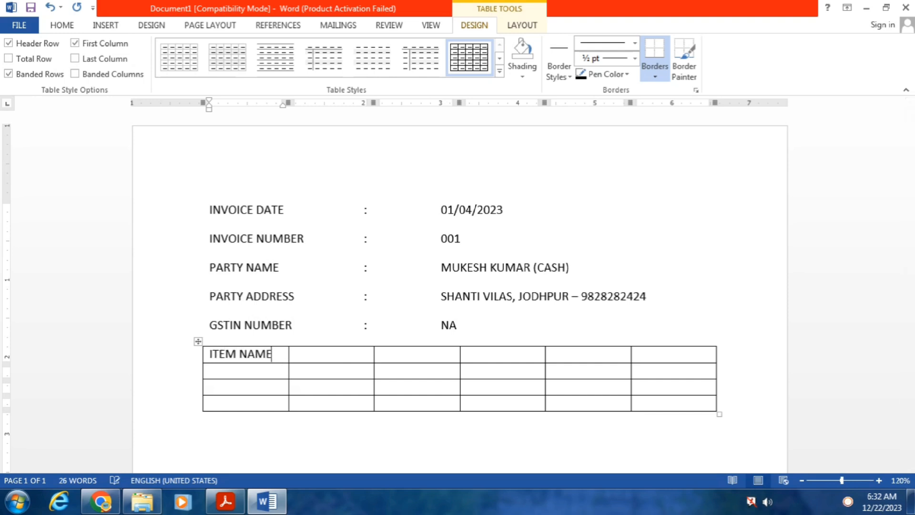
key(Tab)
text(HSN )
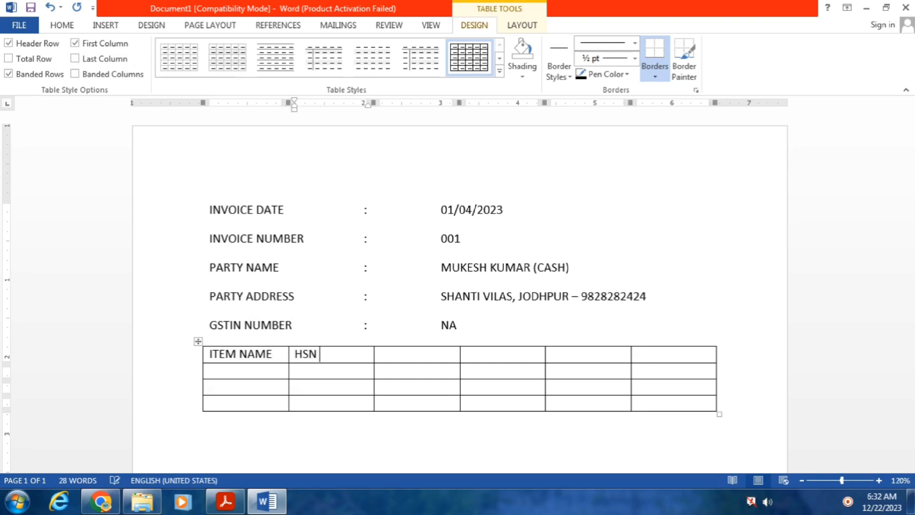
text(CODE)
key(Tab)
text(GST RATE)
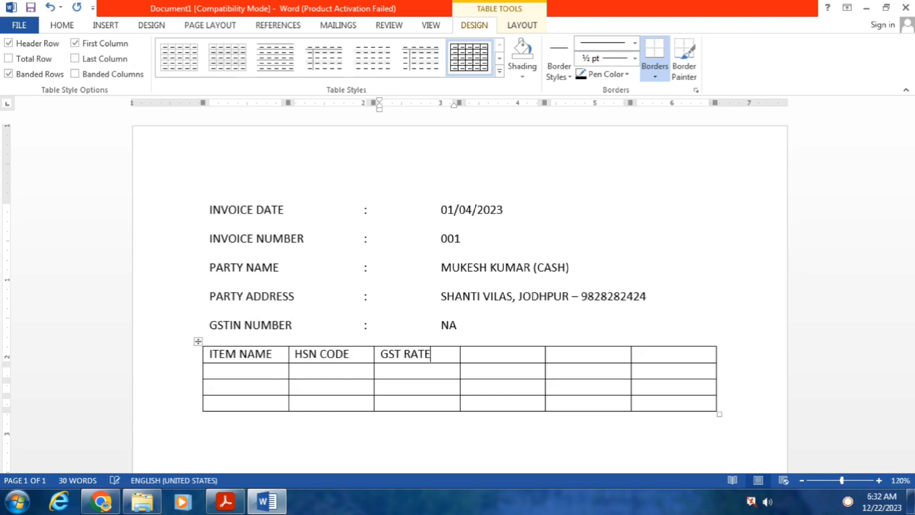
key(Tab)
text(QTY)
key(Tab)
text(RATE)
key(Tab)
text(AMOUNT)
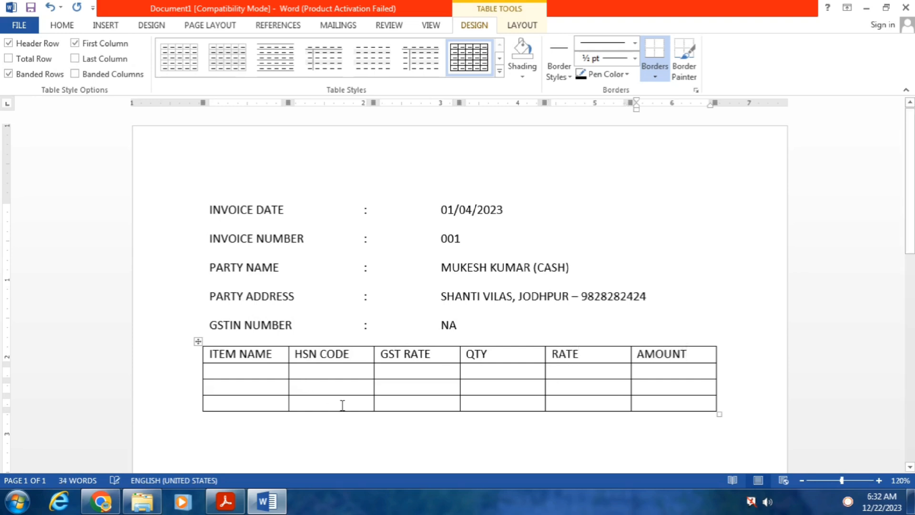
Enter JEERA SEED 555 1 KG as the first item name and widen QTY, narrowing RATE
click(242, 375)
text(JEERA)
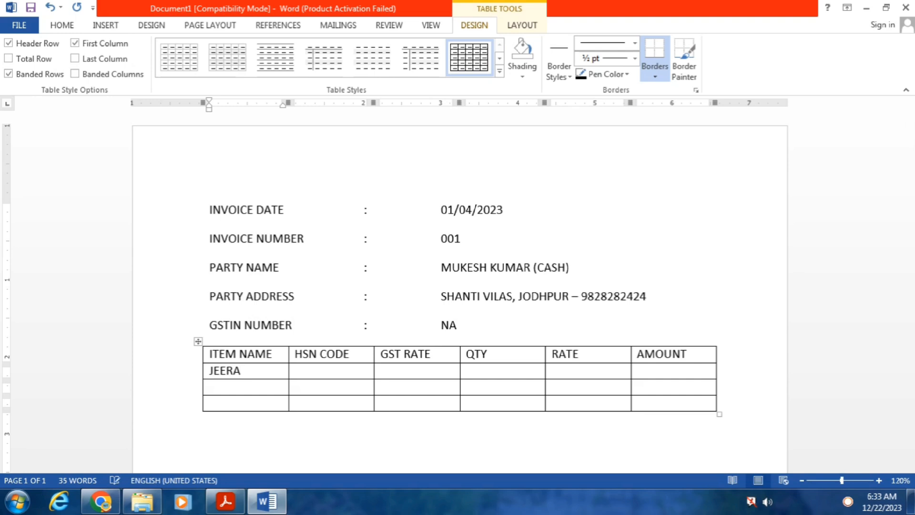
text( SEED)
text(555)
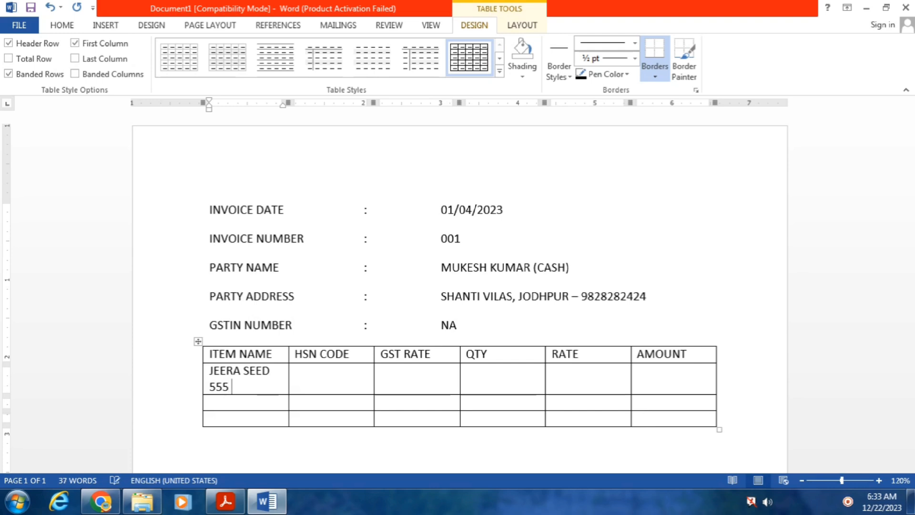
text( 1 KG)
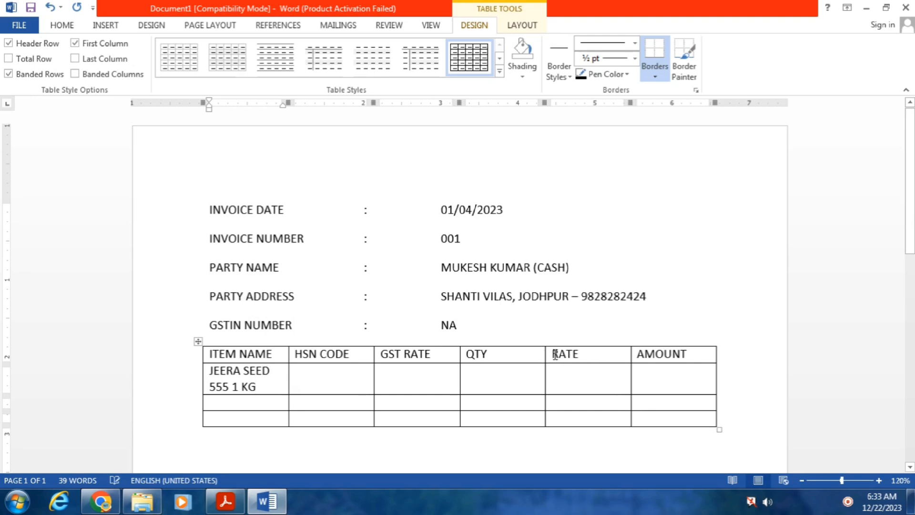
drag(546, 353, 575, 354)
Shift the QTY, GST RATE and ITEM NAME borders so JEERA SEED 555 1 KG fits one line
drag(459, 353, 518, 353)
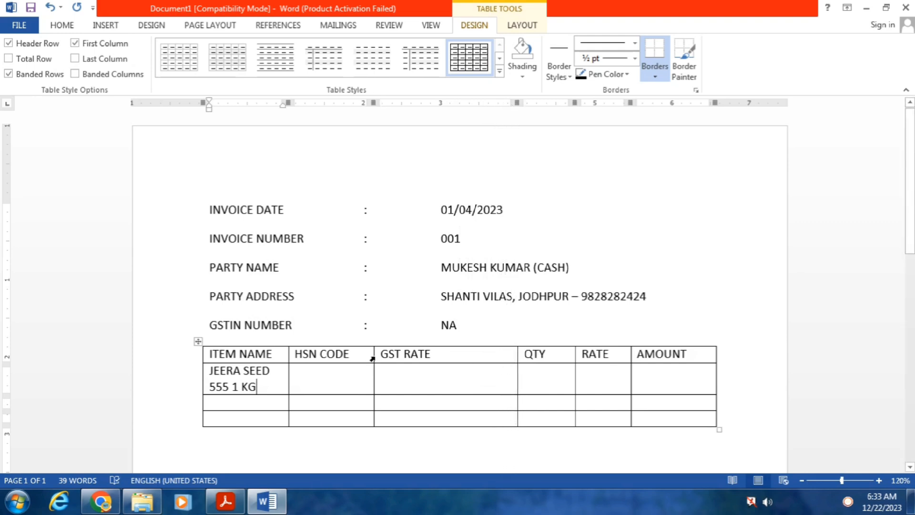
drag(372, 353, 439, 350)
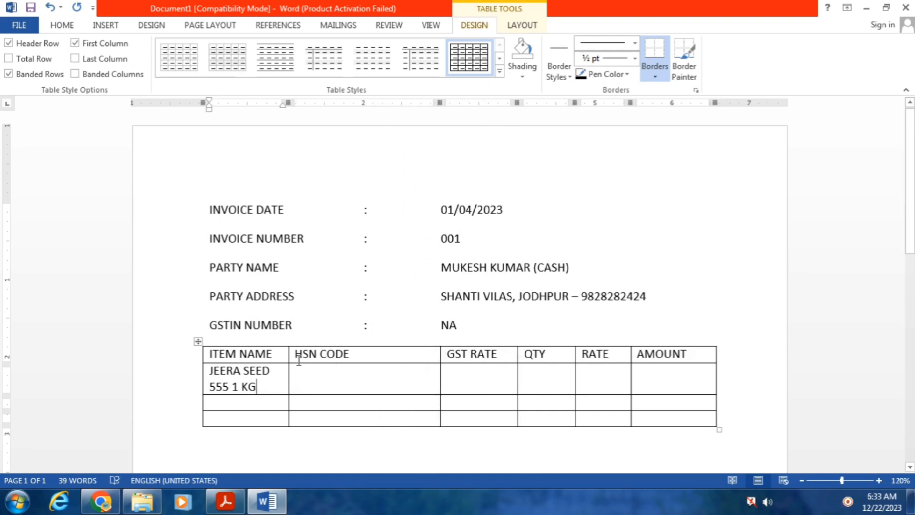
drag(290, 355, 367, 355)
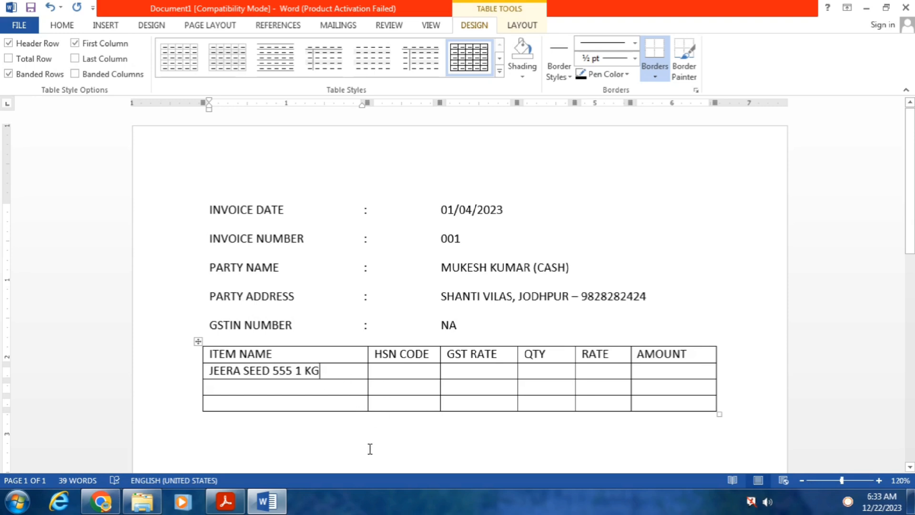
key(Tab)
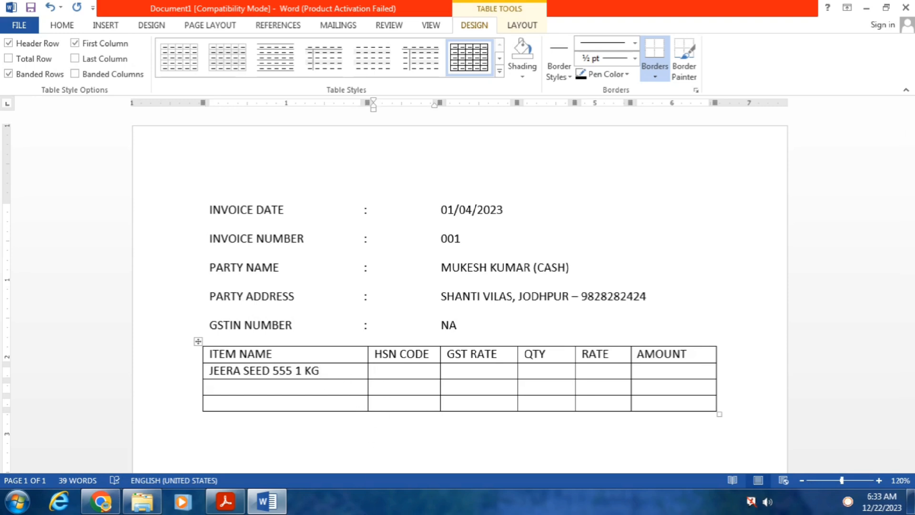
Fill the JEERA SEED row with HSN 1209, GST 00%, QTY 5 KGS, RATE 250, AMOUNT 1250
text(1209)
key(Tab)
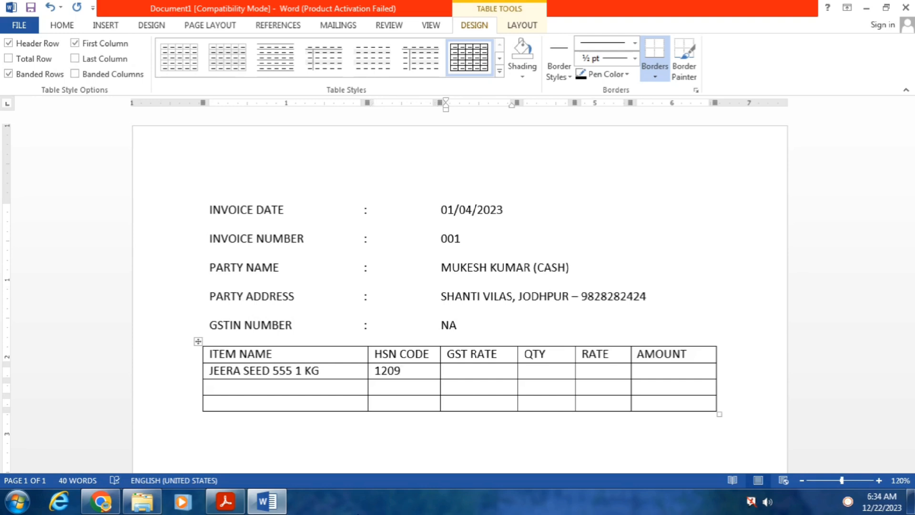
text(00%)
key(Tab)
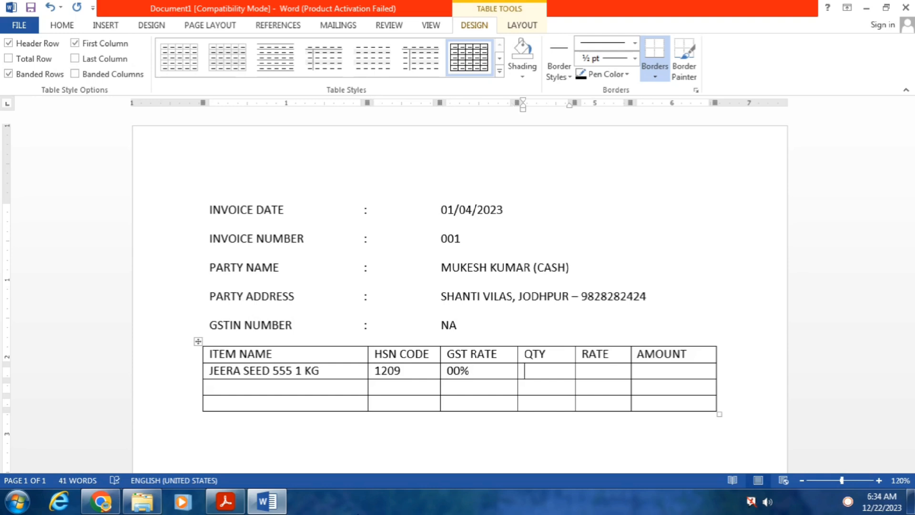
text(5 KGS)
key(Tab)
text(250)
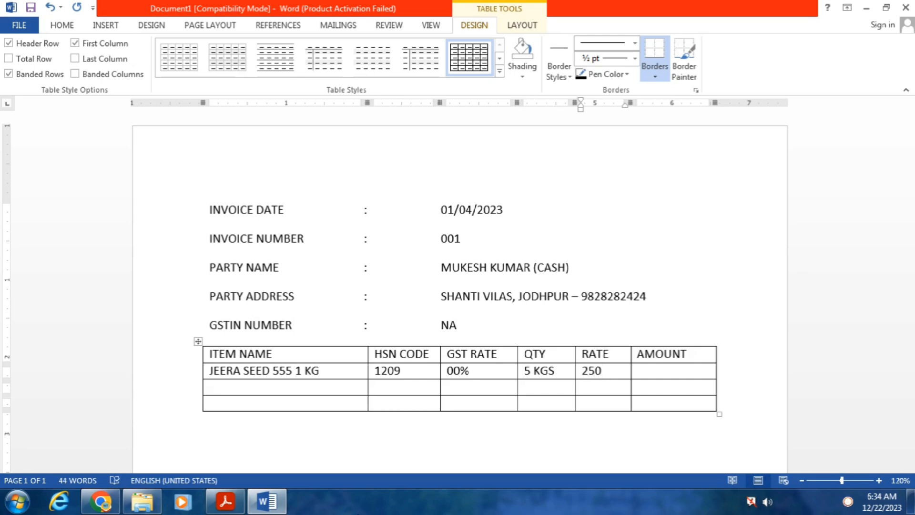
key(Tab)
text(1250)
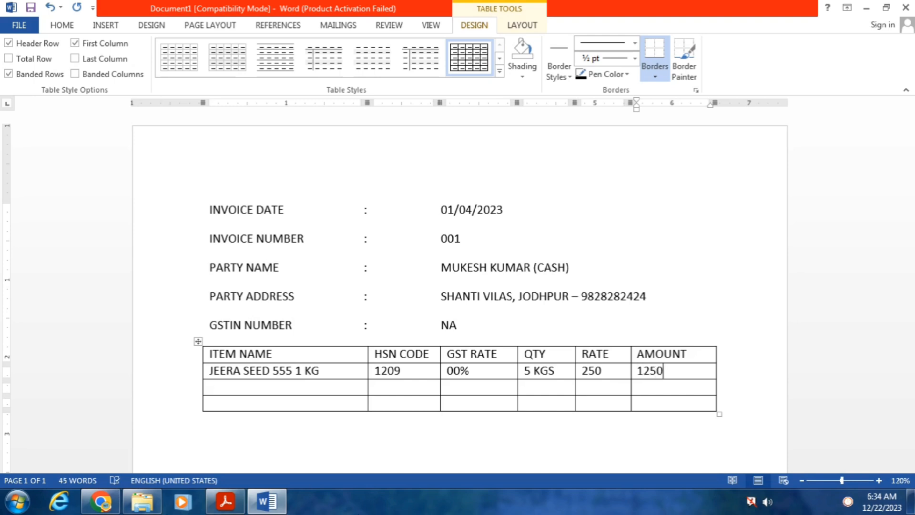
Enter TARAMIRA TMT OIL 1 LTR with HSN 1209 and GST 00% in the second item row
click(224, 387)
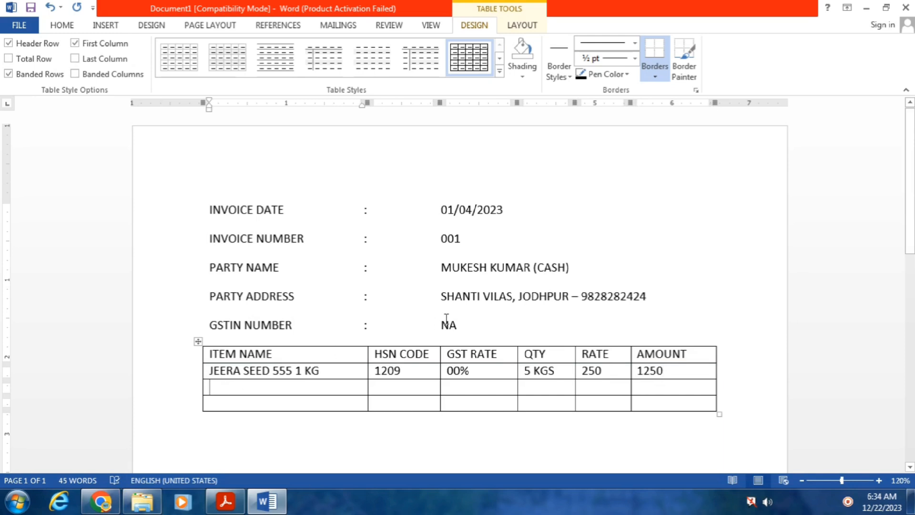
text(TARAM)
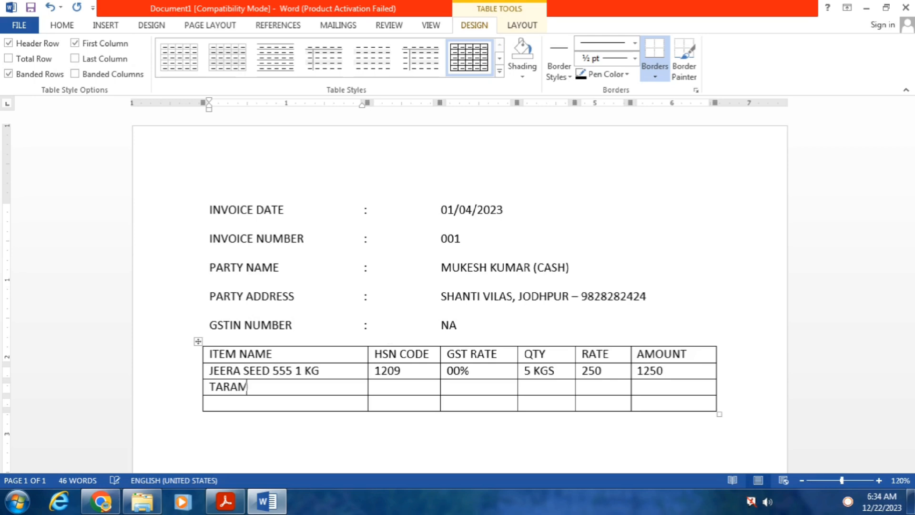
text(IRA TMT OIL 1)
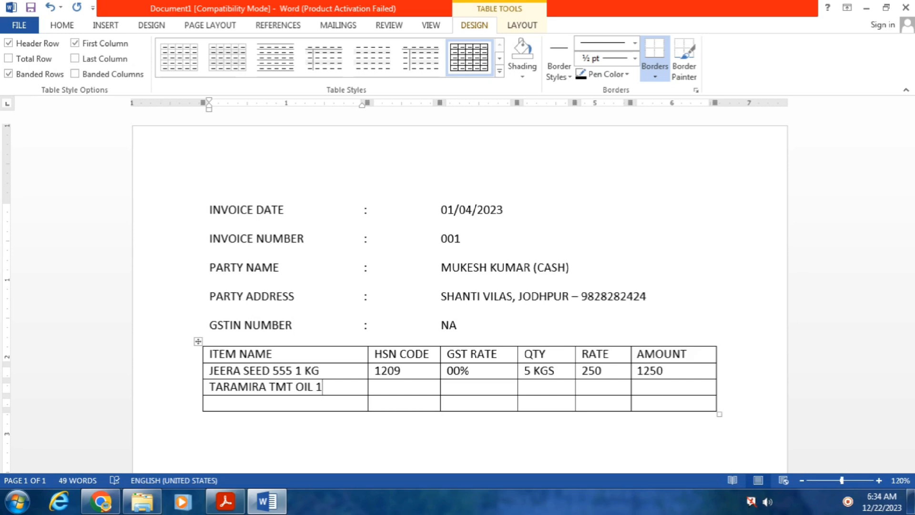
text( LTR)
key(Tab)
text(1209)
key(Tab)
text(00)
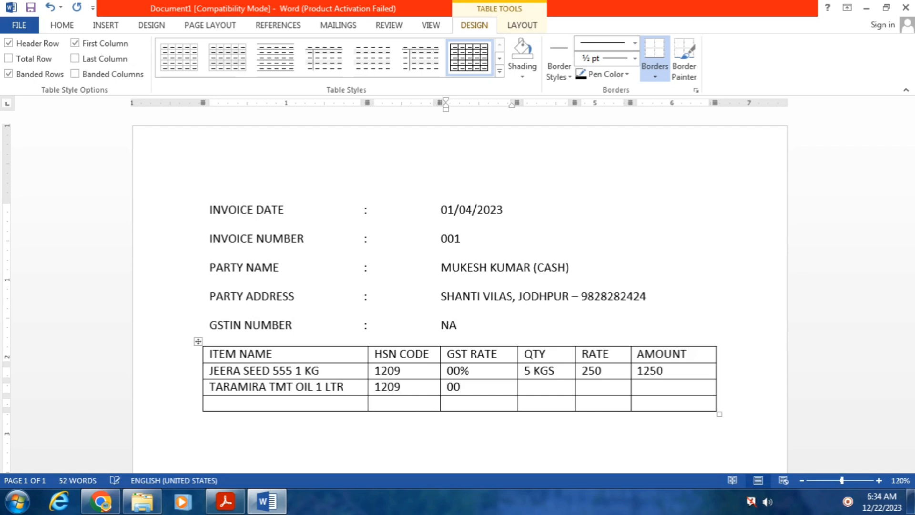
text(%)
Add QTY 02 LTR, RATE 520 and AMOUNT 1040, then show the SALES EXEMPT reference PDF
key(Tab)
text(02 LTR)
key(Tab)
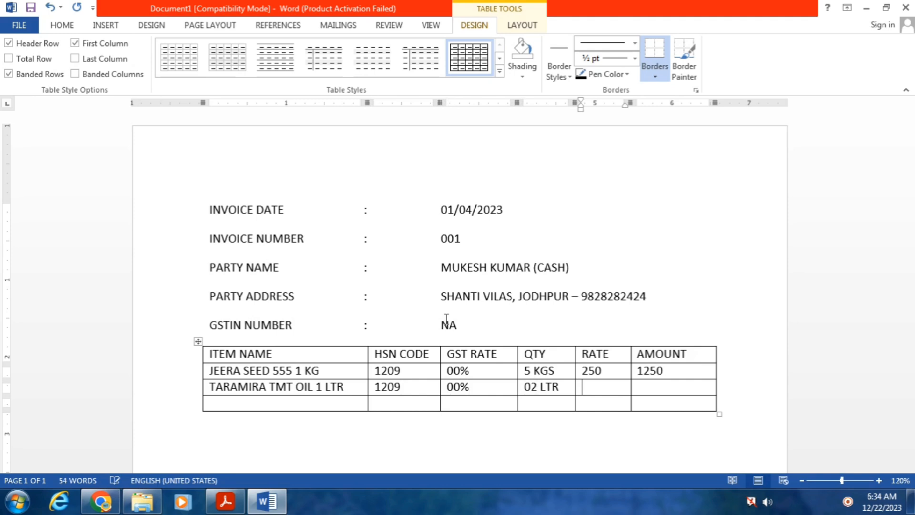
text(520)
key(Tab)
text(1040)
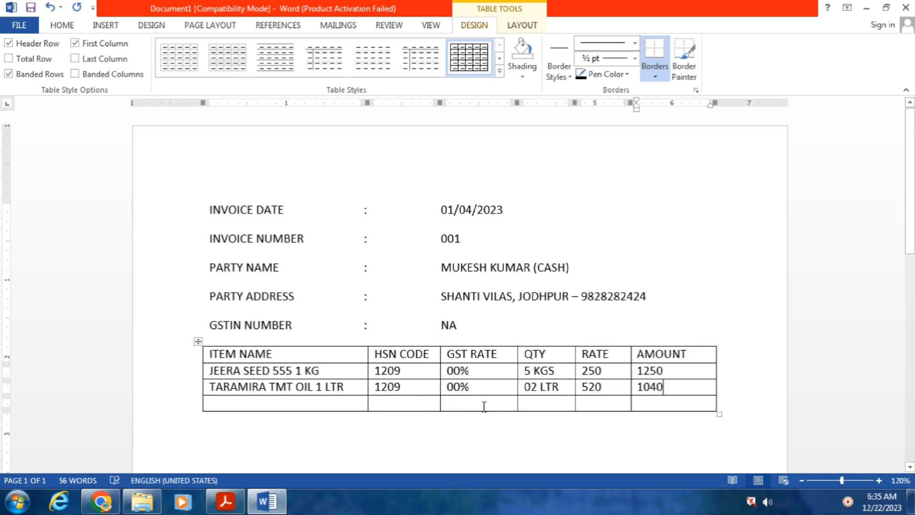
click(237, 505)
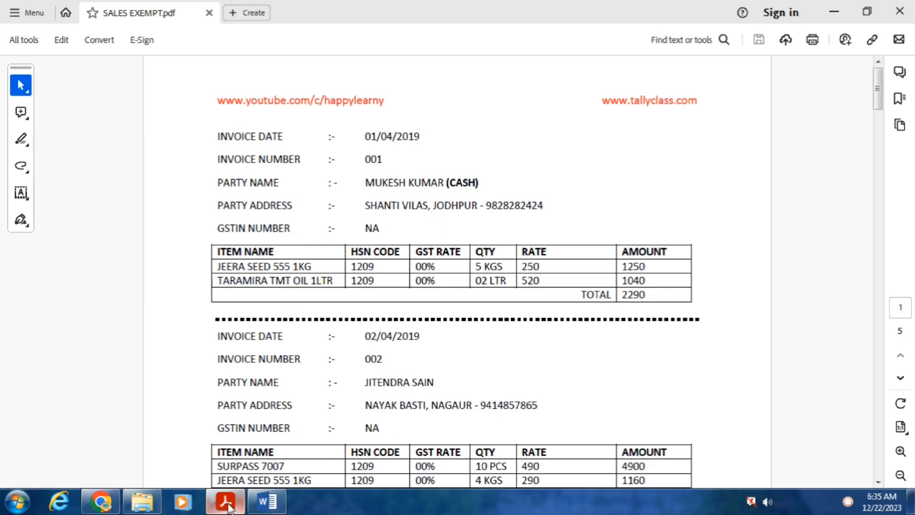
Return to the Word invoice and select the last row's cells except AMOUNT
click(267, 501)
click(298, 405)
drag(343, 403, 579, 402)
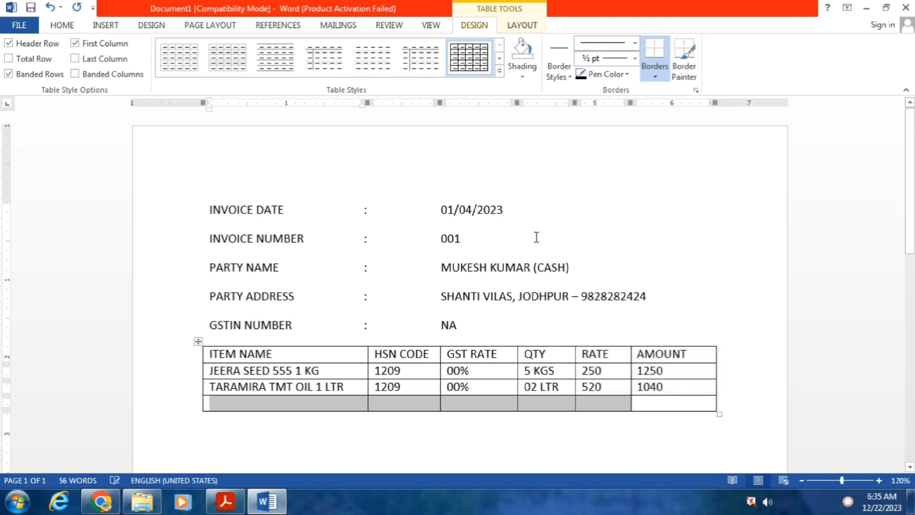
Merge the selected last-row cells and type a right-aligned TOTAL label
click(523, 27)
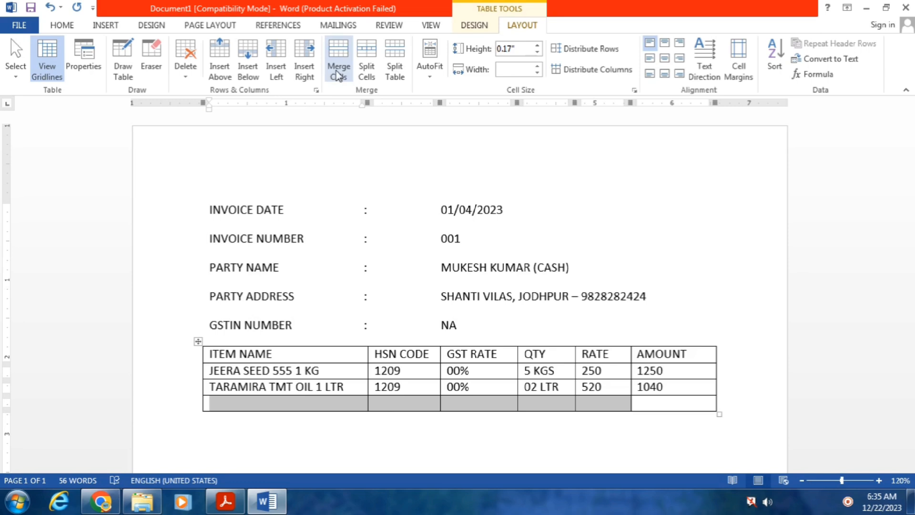
click(339, 55)
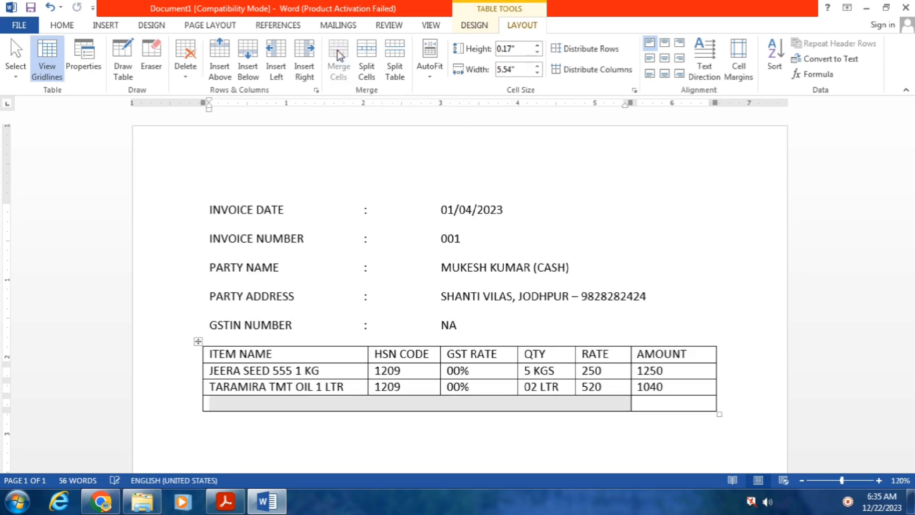
click(401, 408)
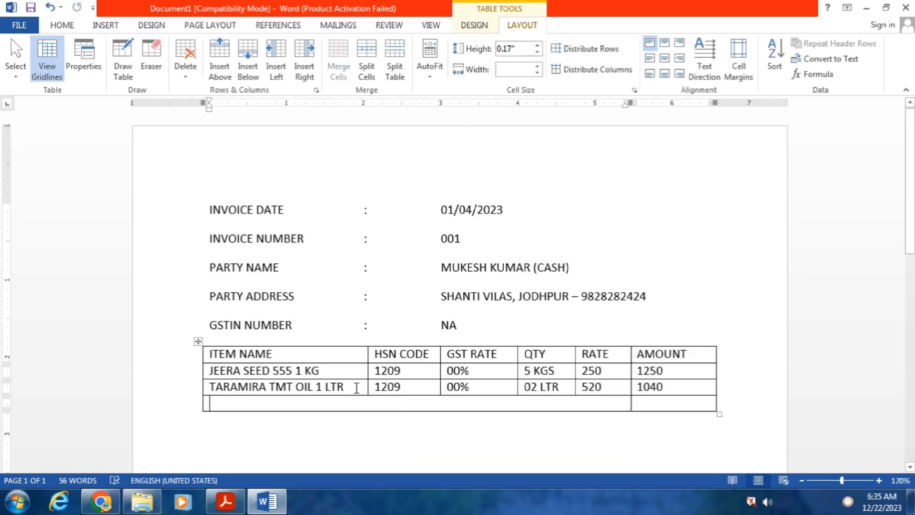
text(TOTAL)
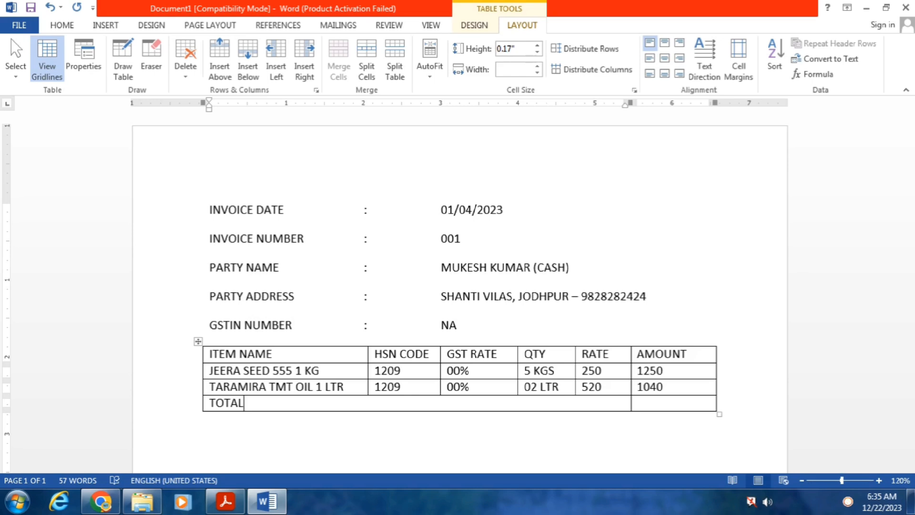
key(ctrl+r)
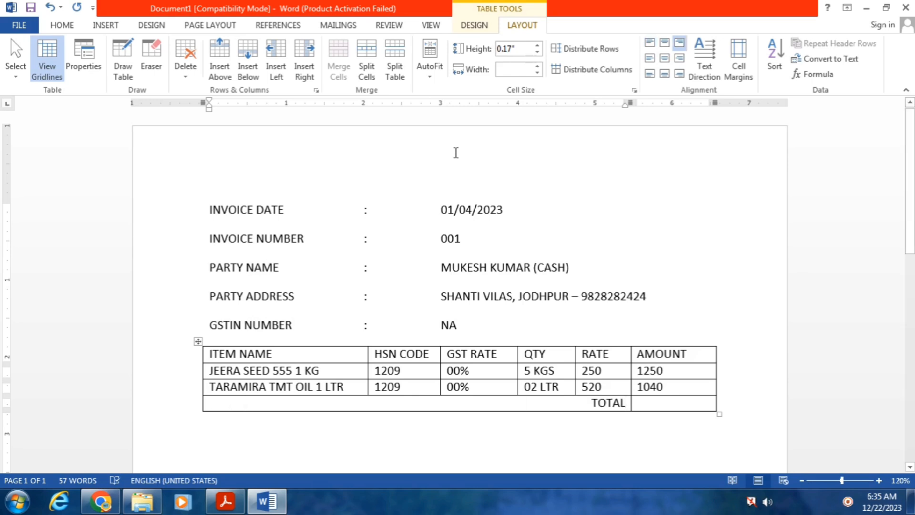
Bold the TOTAL label and enter a bold amount of 2290 in the AMOUNT cell
drag(587, 404, 624, 404)
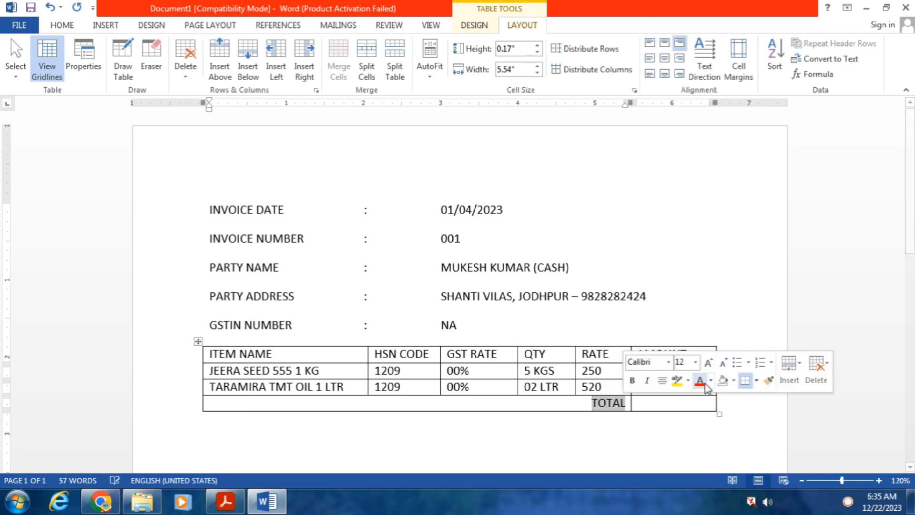
key(ctrl+b)
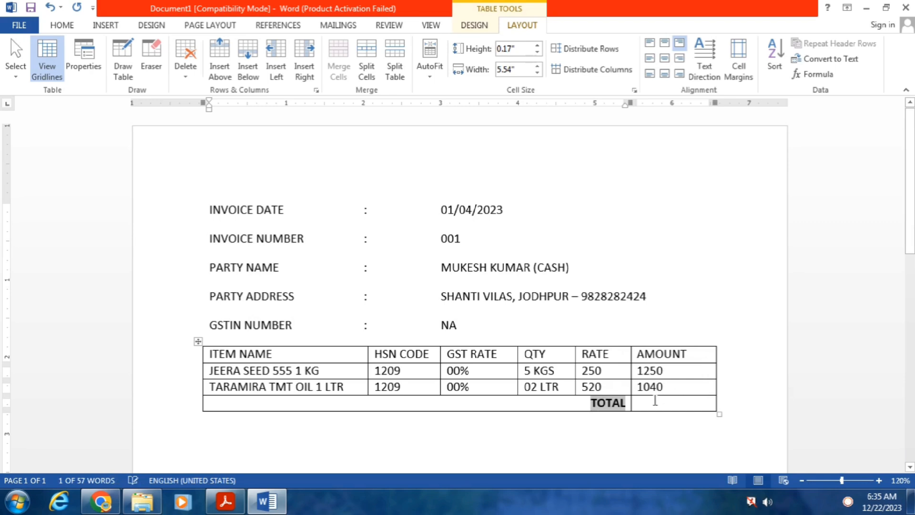
click(654, 403)
text(2290)
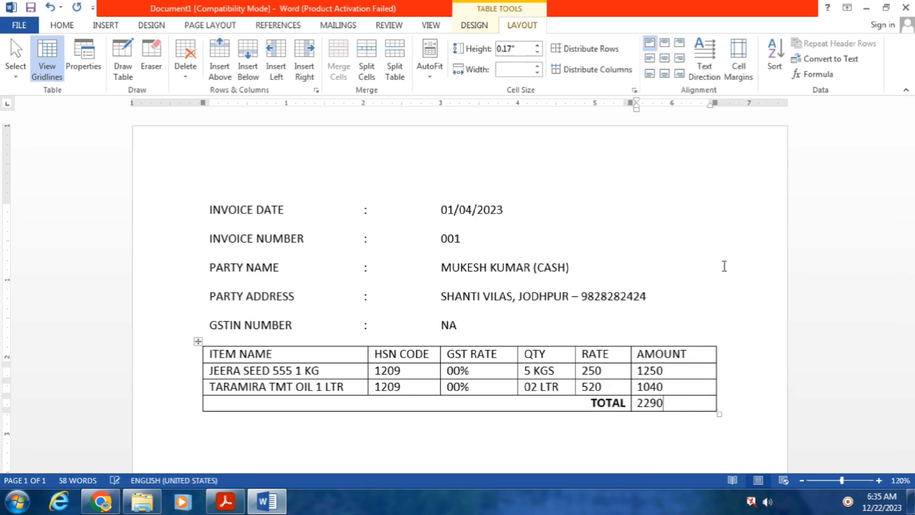
drag(667, 404, 637, 404)
key(ctrl+b)
click(696, 406)
Turn **** typed below the invoice table into a dotted border line, redoing it once
scroll(477, 262, down, 3)
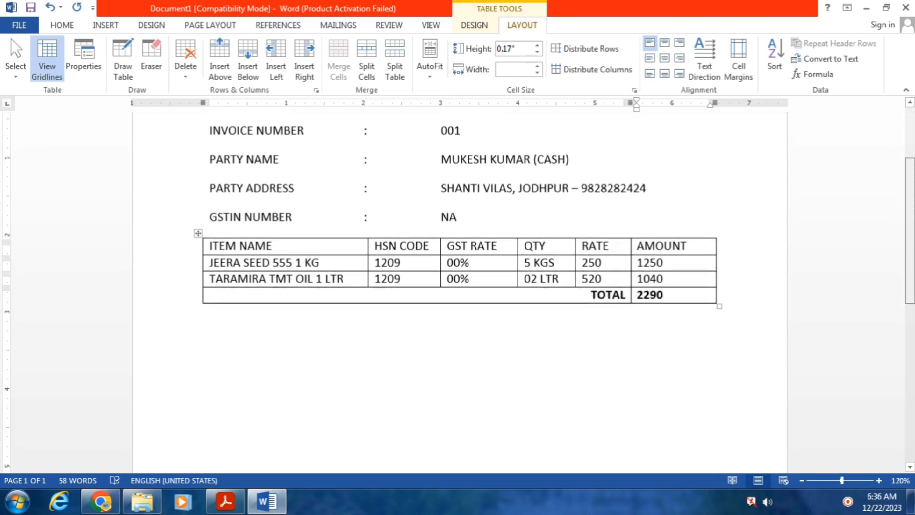
double_click(211, 307)
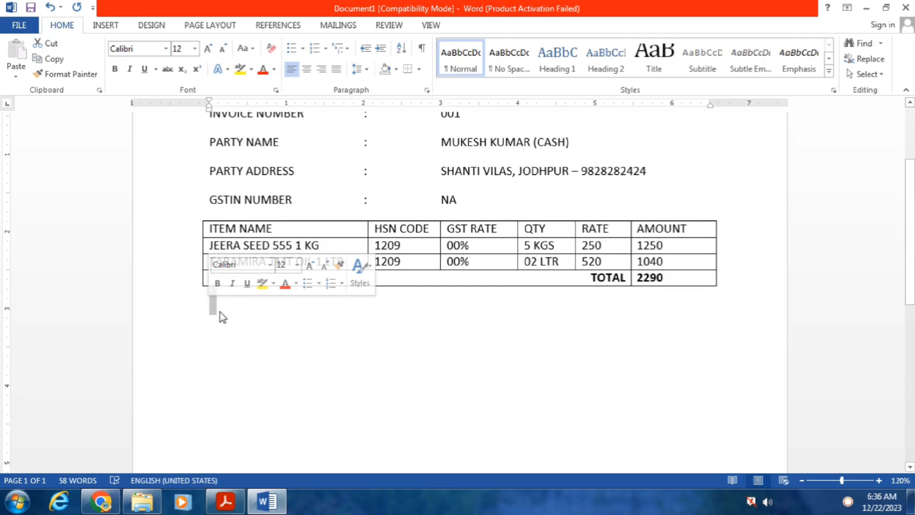
click(223, 313)
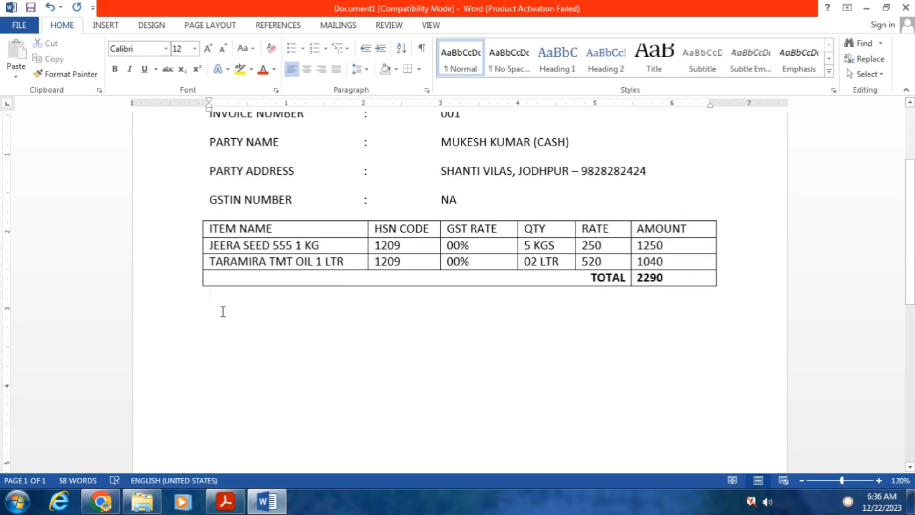
text(****)
key(Return)
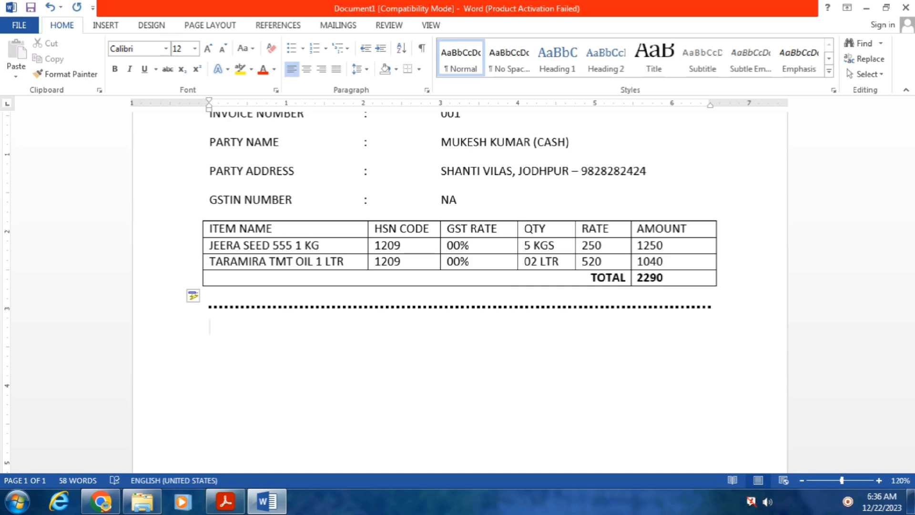
key(ctrl+z)
key(BackSpace)
key(BackSpace)
key(BackSpace)
key(BackSpace)
key(BackSpace)
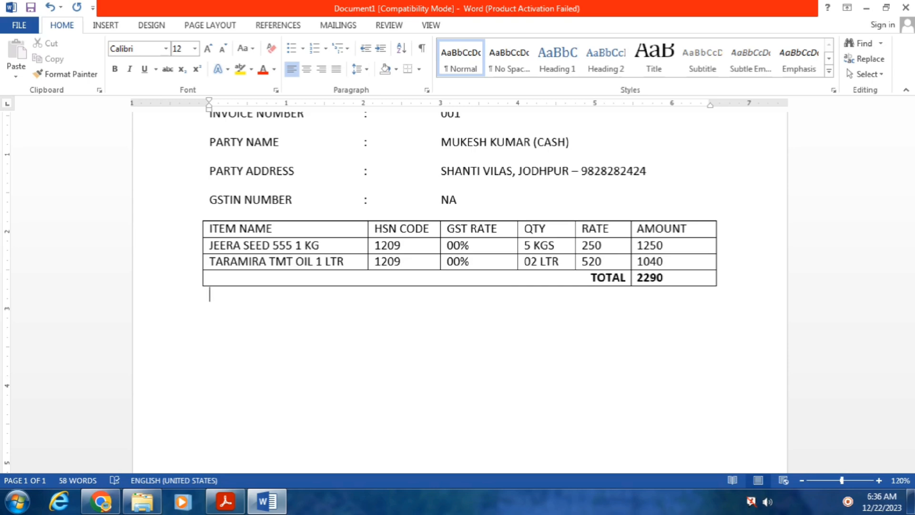
text(****)
key(Return)
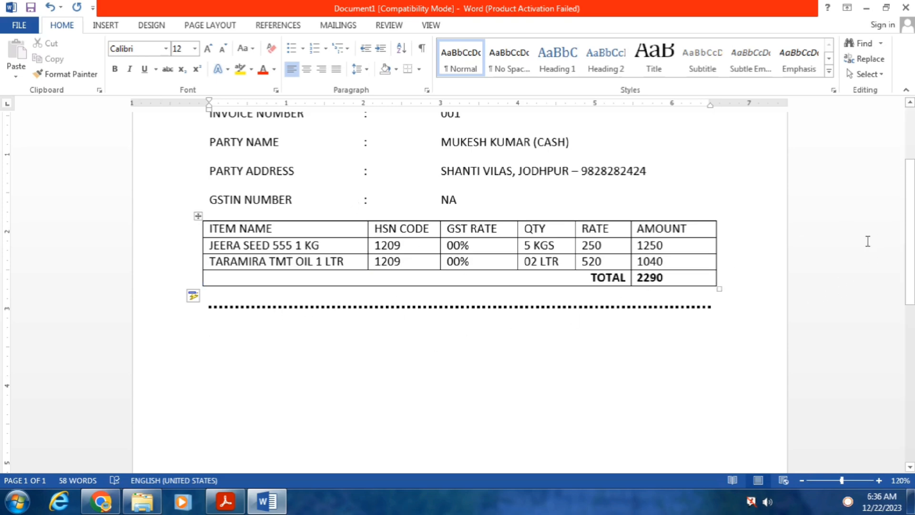
Copy the invoice from INVOICE DATE to TOTAL and paste it below the dotted line
scroll(910, 206, up, 2)
mouse_move(911, 191)
mouse_down()
mouse_move(910, 177)
mouse_move(911, 186)
mouse_up()
click(704, 403)
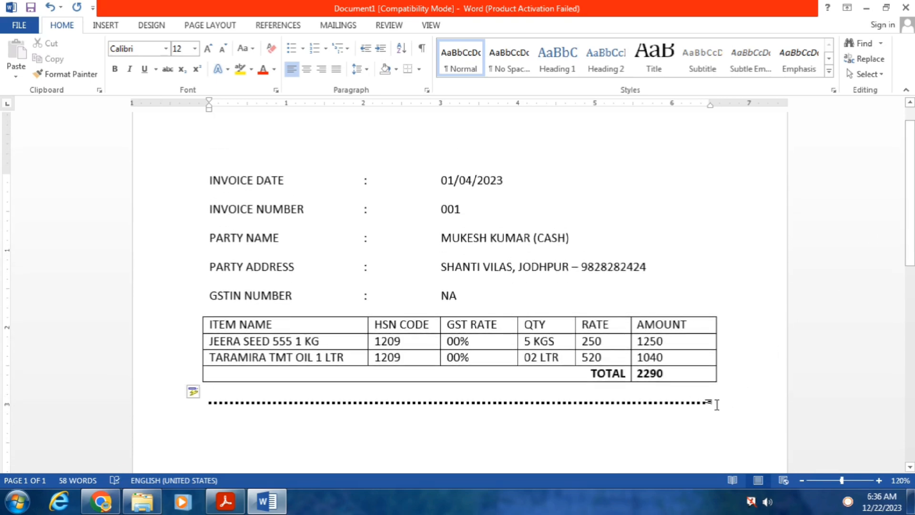
drag(721, 375, 174, 198)
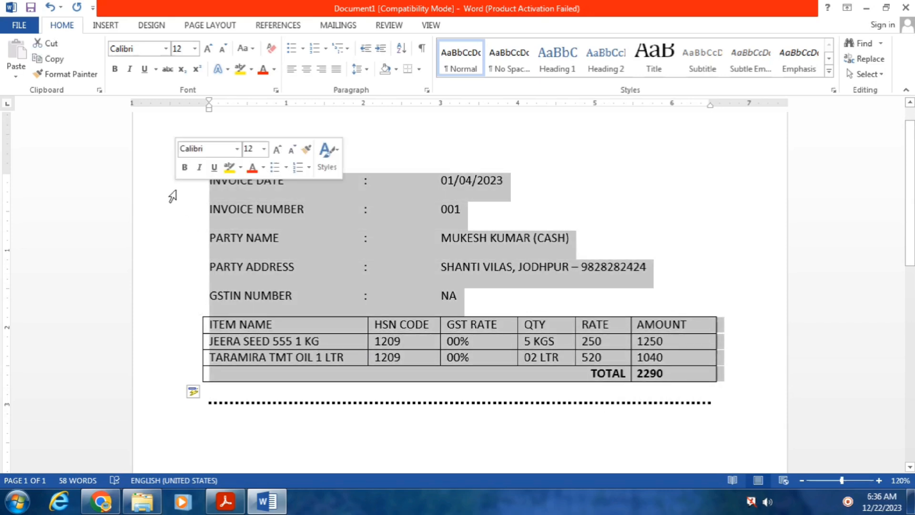
key(ctrl+c)
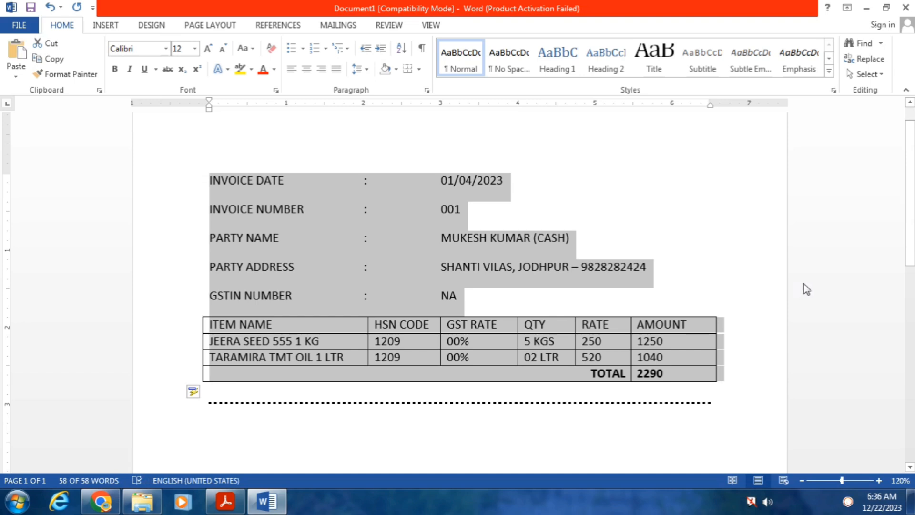
drag(909, 135, 910, 189)
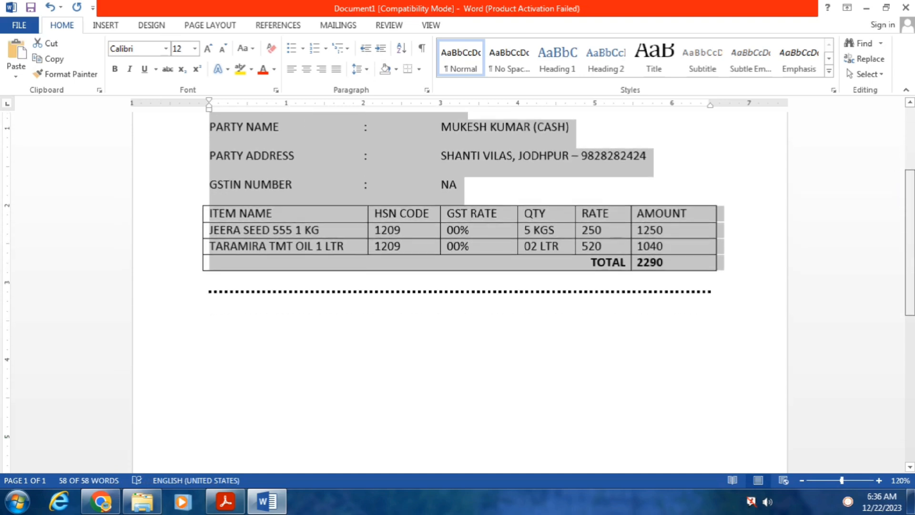
click(213, 298)
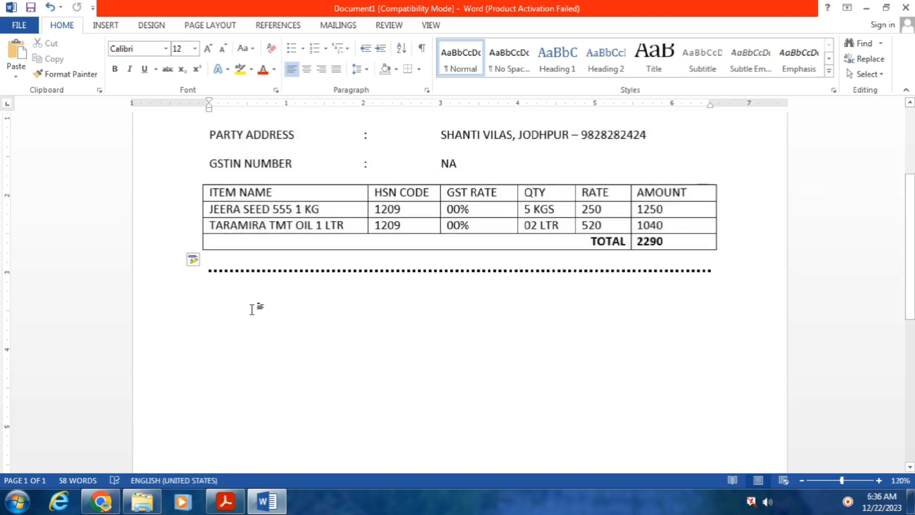
key(ctrl+v)
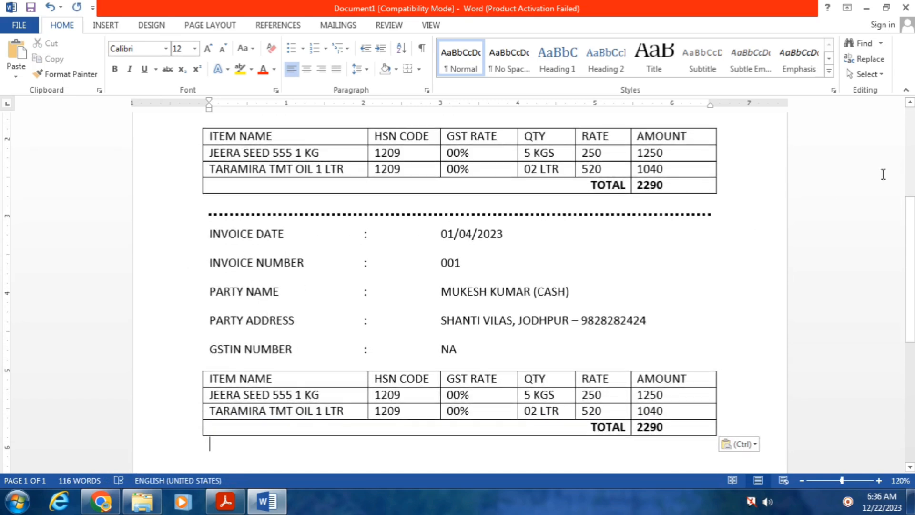
Add another dotted separator line from ***** and paste a third invoice copy beneath it
drag(910, 210, 911, 232)
scroll(327, 247, down, 5)
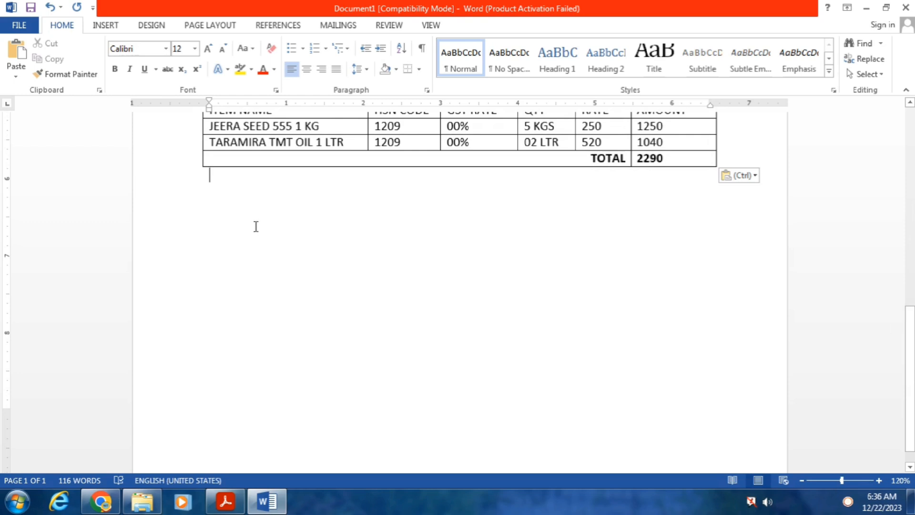
text(*****)
key(Return)
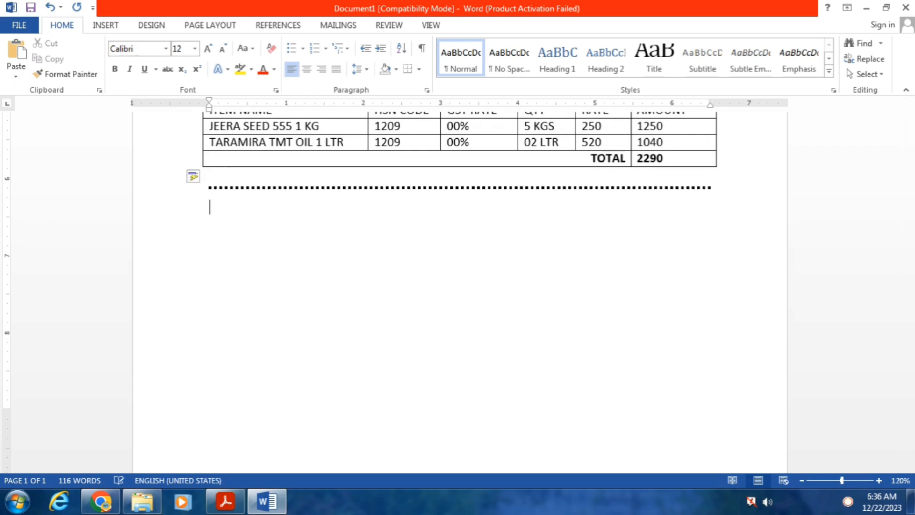
key(ctrl+v)
Zoom out to check all three invoice copies, then zoom back in to 100%
scroll(256, 227, down, 1)
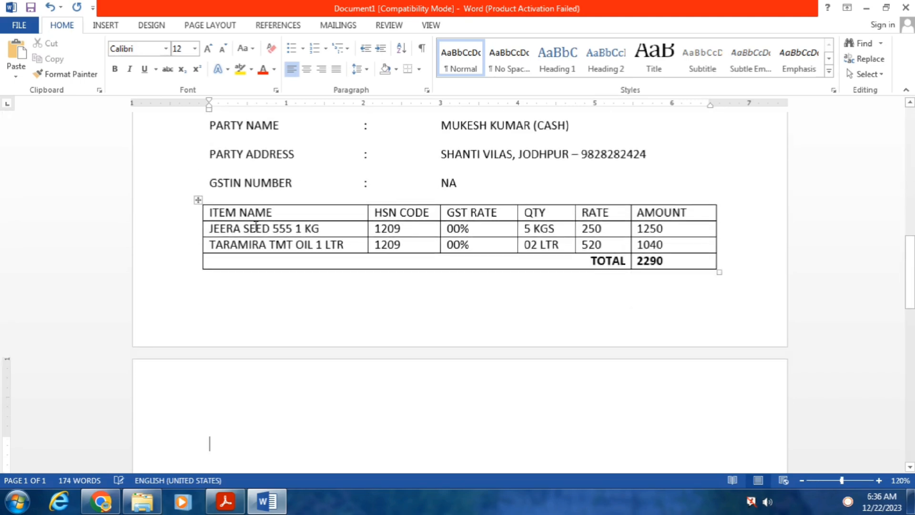
click(799, 481)
click(799, 482)
click(800, 482)
click(800, 482)
click(800, 482)
click(800, 481)
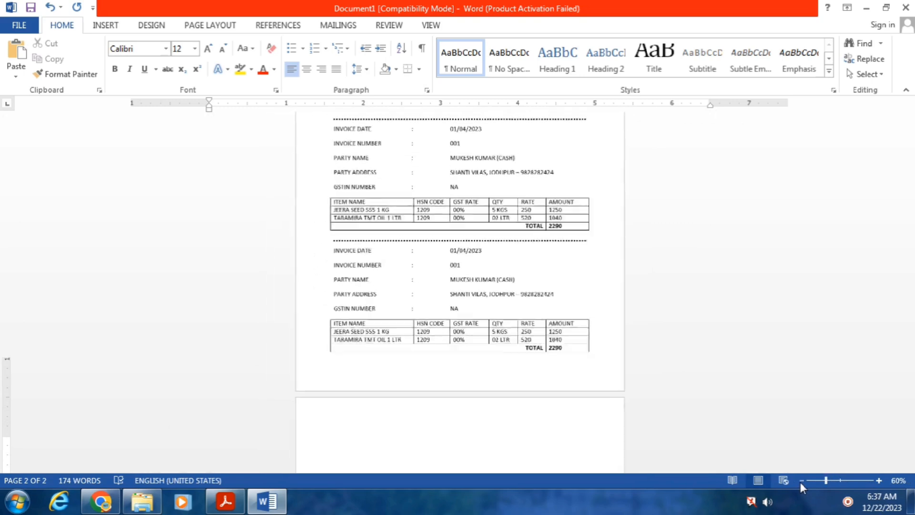
click(800, 482)
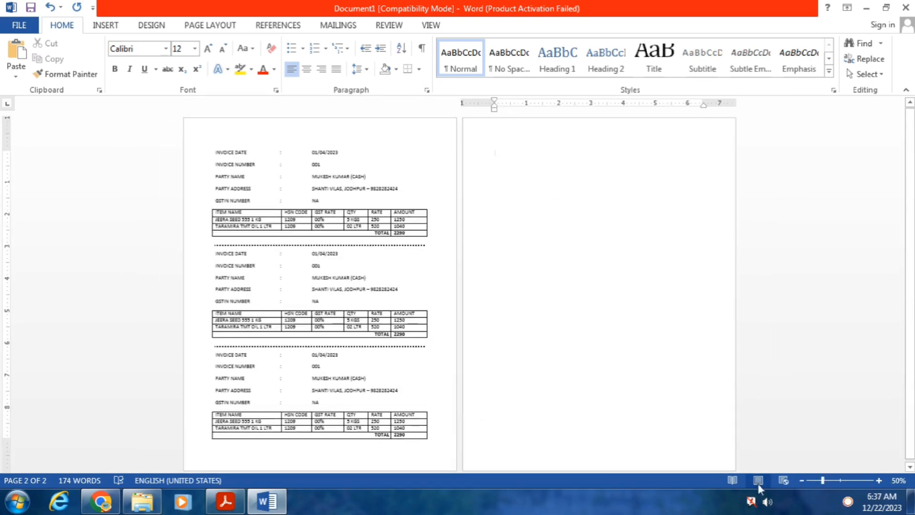
click(878, 482)
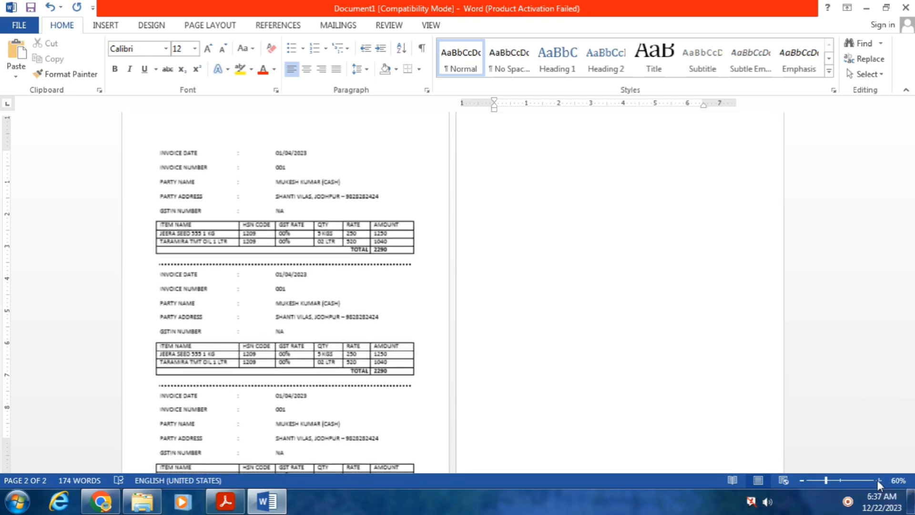
click(879, 482)
click(879, 482)
click(879, 482)
click(879, 482)
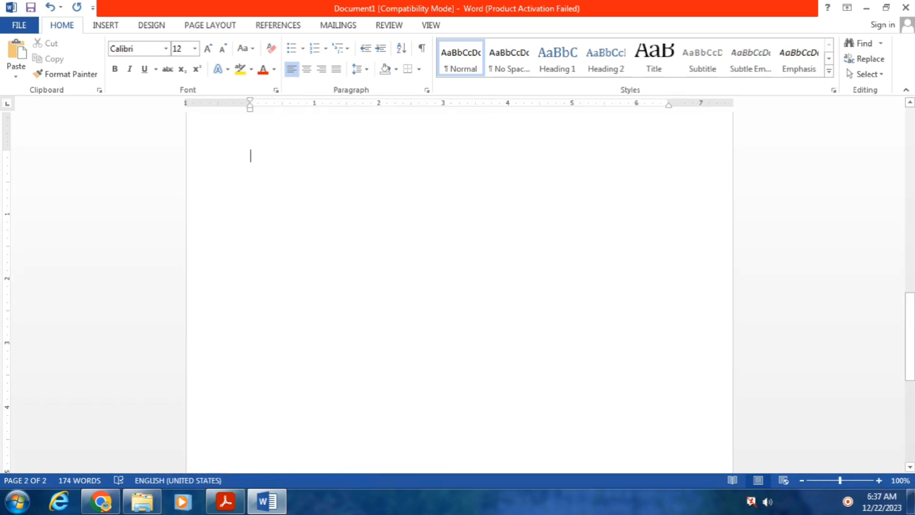
drag(911, 319, 911, 148)
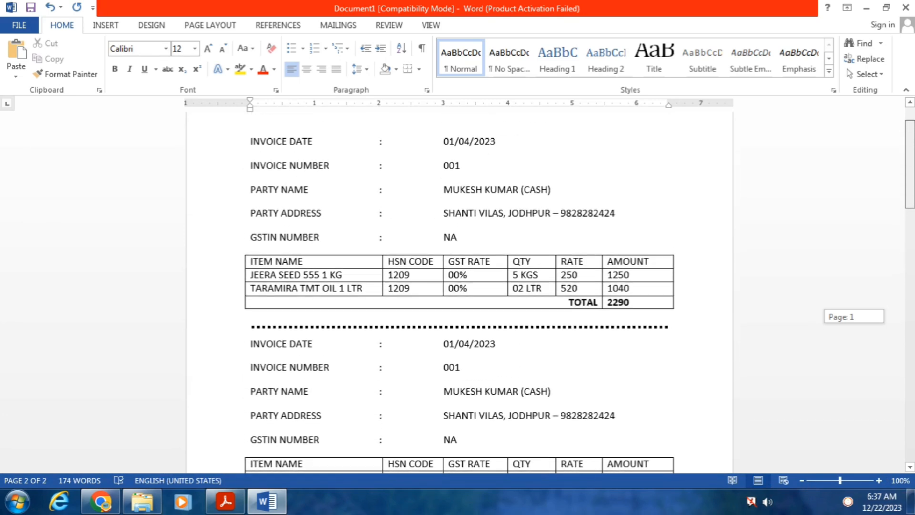
click(225, 502)
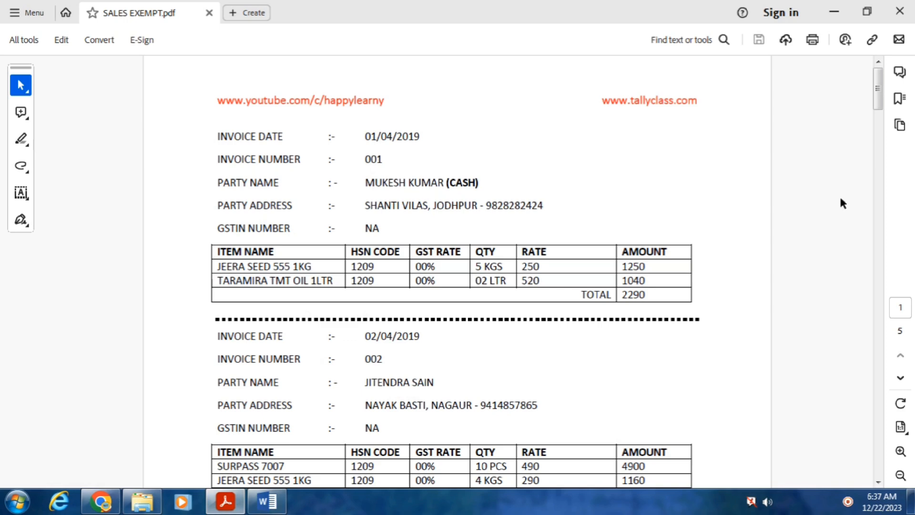
drag(879, 101, 879, 114)
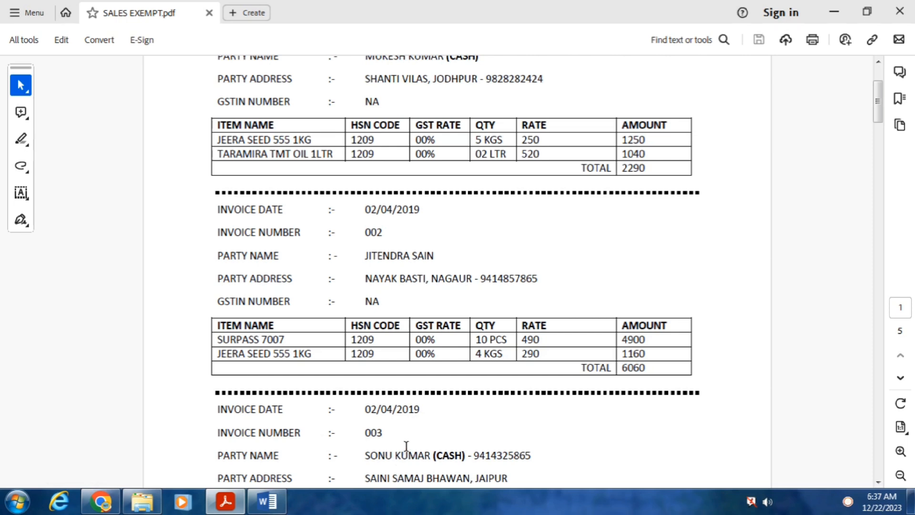
click(268, 504)
click(454, 345)
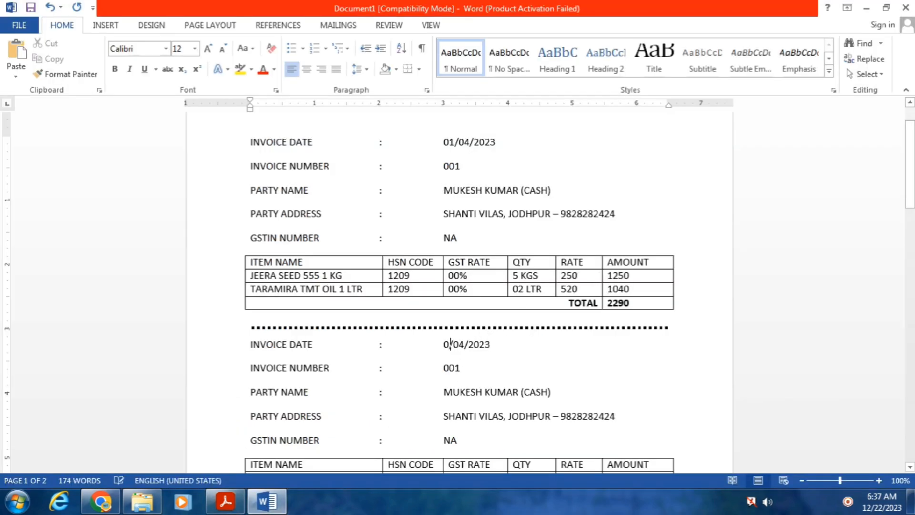
Change the second invoice's date to 02/04/2023 and its number to 002
key(BackSpace)
text(2)
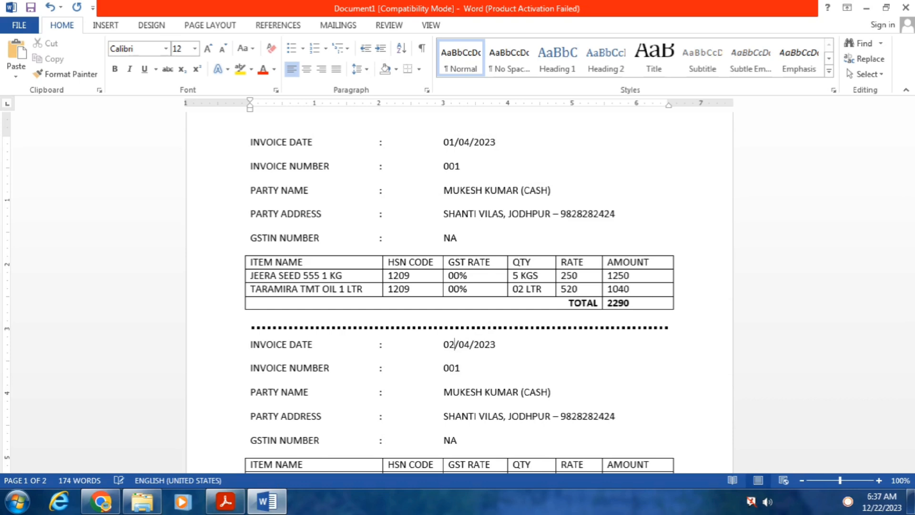
click(475, 364)
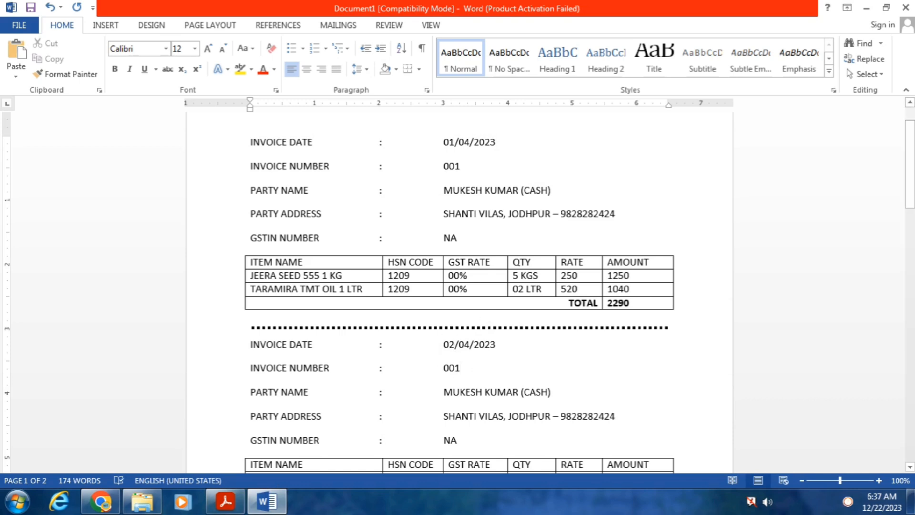
key(BackSpace)
text(2)
Replace the second invoice's party name and address with the new customer's name, town and phone number
click(568, 388)
key(BackSpace)
key(BackSpace)
key(BackSpace)
key(BackSpace)
key(BackSpace)
key(BackSpace)
key(BackSpace)
key(BackSpace)
key(BackSpace)
key(BackSpace)
key(BackSpace)
key(BackSpace)
key(BackSpace)
key(BackSpace)
key(BackSpace)
key(BackSpace)
key(BackSpace)
key(BackSpace)
key(BackSpace)
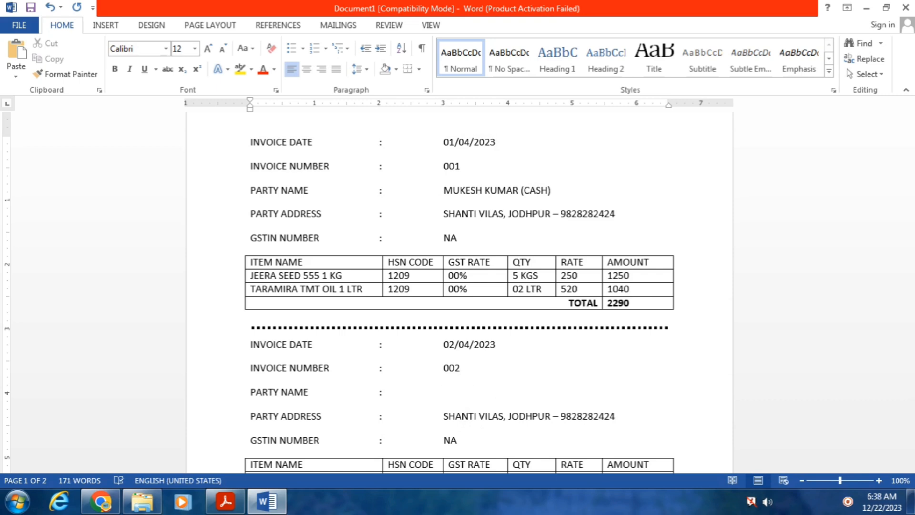
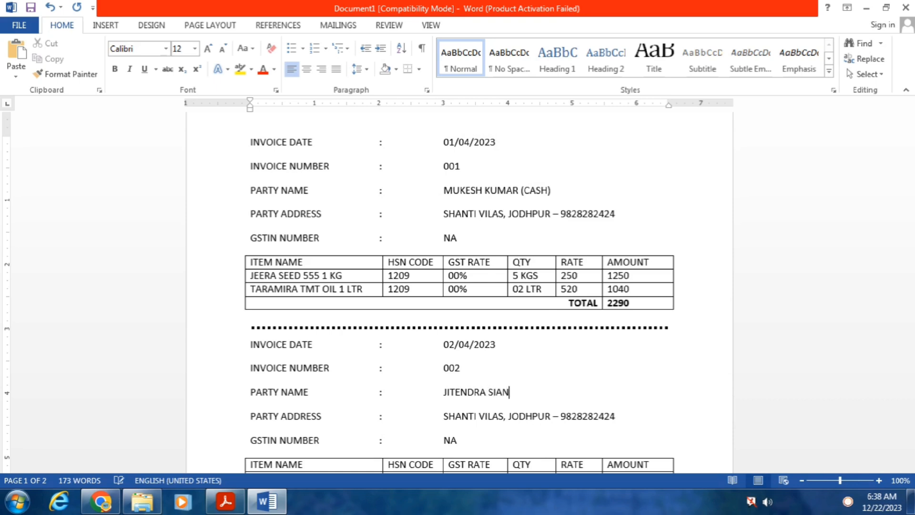
text(IN)
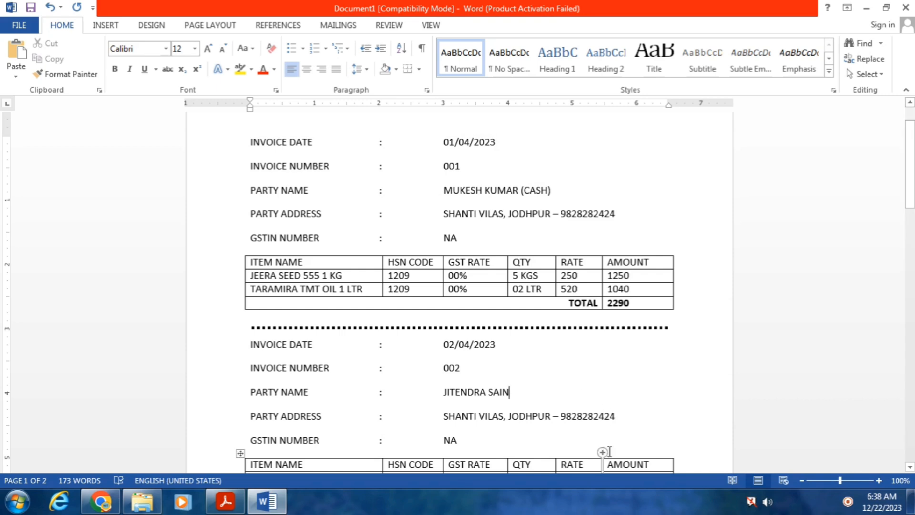
click(624, 416)
key(BackSpace)
key(BackSpace)
key(BackSpace)
key(BackSpace)
key(BackSpace)
key(BackSpace)
key(BackSpace)
key(BackSpace)
key(BackSpace)
key(BackSpace)
key(BackSpace)
key(BackSpace)
key(BackSpace)
key(BackSpace)
key(BackSpace)
key(BackSpace)
key(BackSpace)
key(BackSpace)
key(BackSpace)
key(BackSpace)
key(BackSpace)
key(BackSpace)
key(BackSpace)
key(BackSpace)
key(BackSpace)
key(BackSpace)
key(BackSpace)
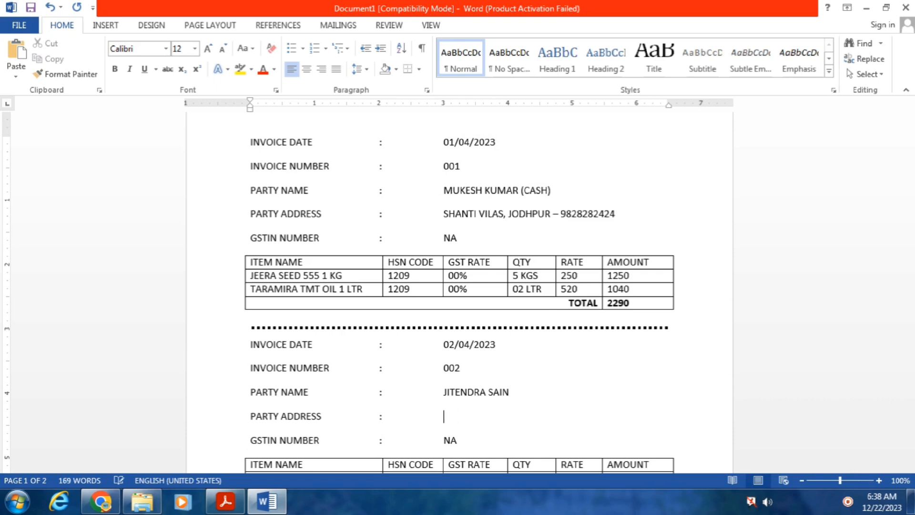
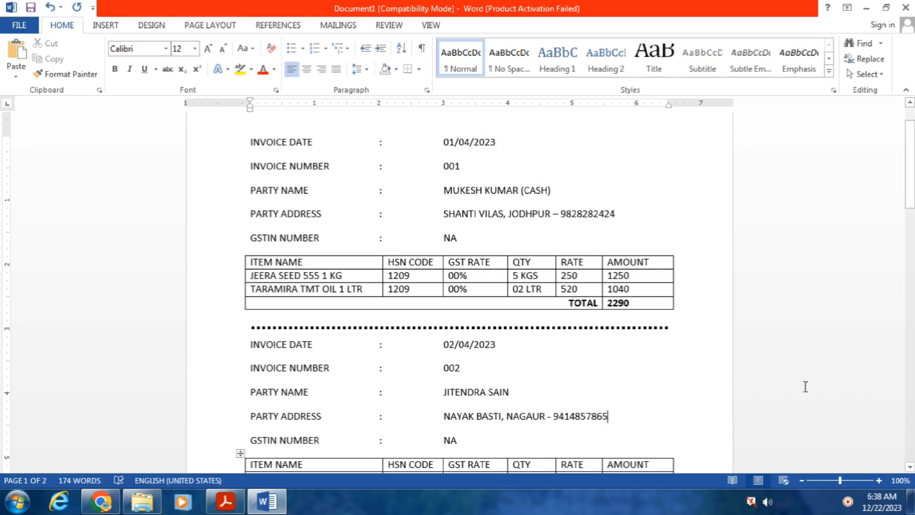
Delete TARAMIRA TMT OIL 1 LTR, move JEERA SEED 555 1 KG to row two, enter SURPASS 7007 first
drag(909, 186, 901, 221)
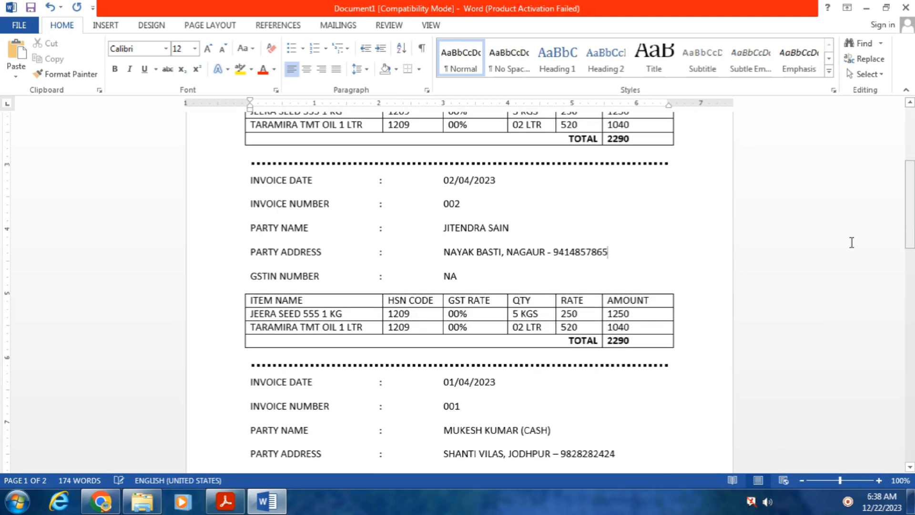
click(354, 314)
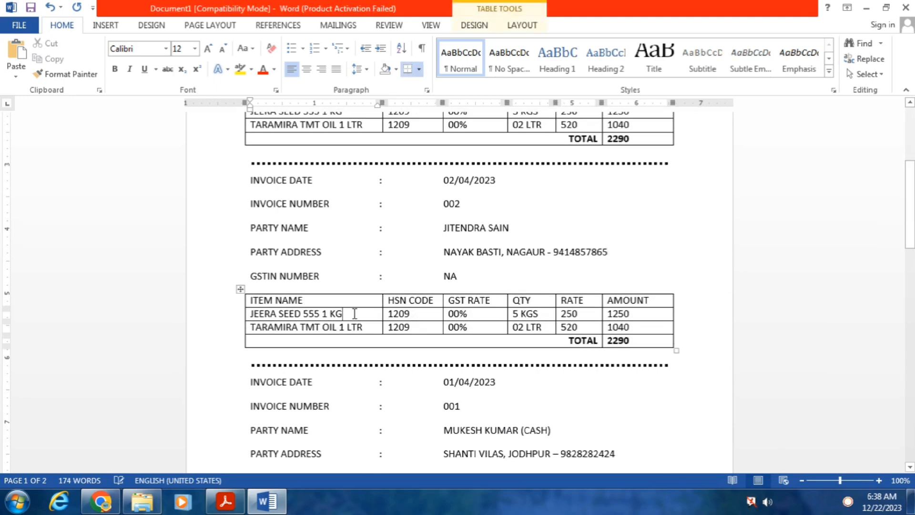
drag(367, 327, 255, 322)
key(Delete)
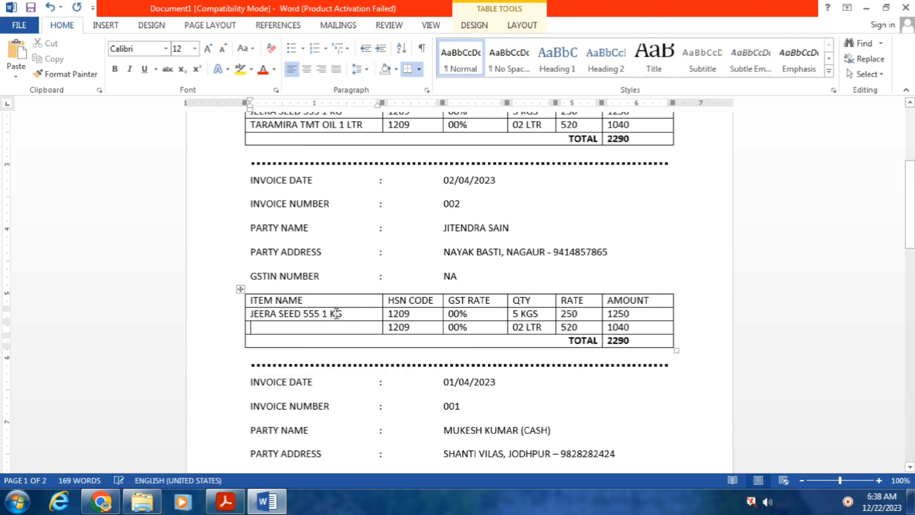
drag(348, 313, 251, 314)
key(ctrl+c)
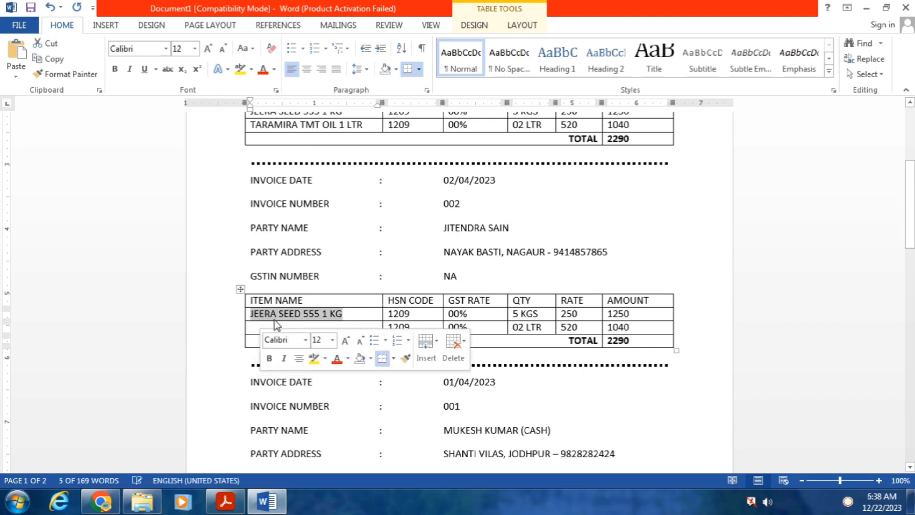
key(Delete)
click(275, 328)
key(ctrl+v)
click(274, 313)
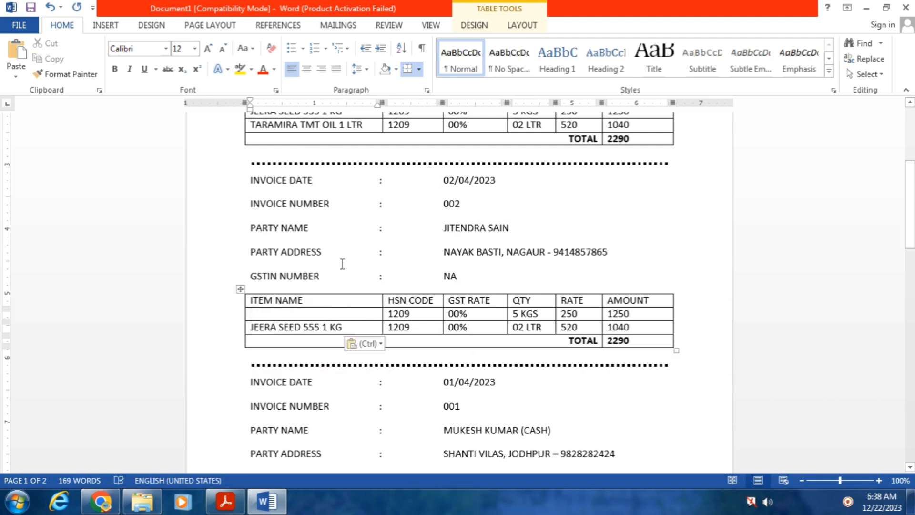
text(SURPASS 7007)
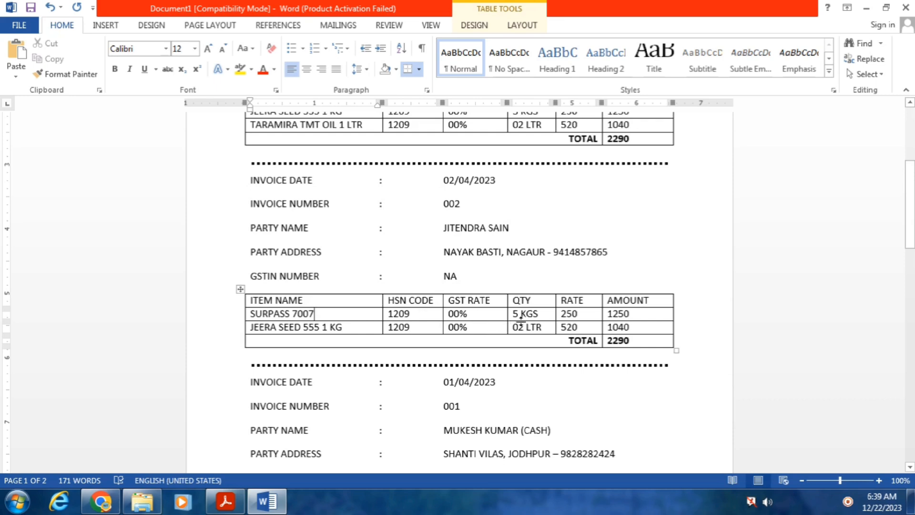
Change the item quantities to 10 PCS and 4 KGS
click(544, 315)
key(BackSpace)
key(BackSpace)
key(BackSpace)
key(BackSpace)
text(10 PCS)
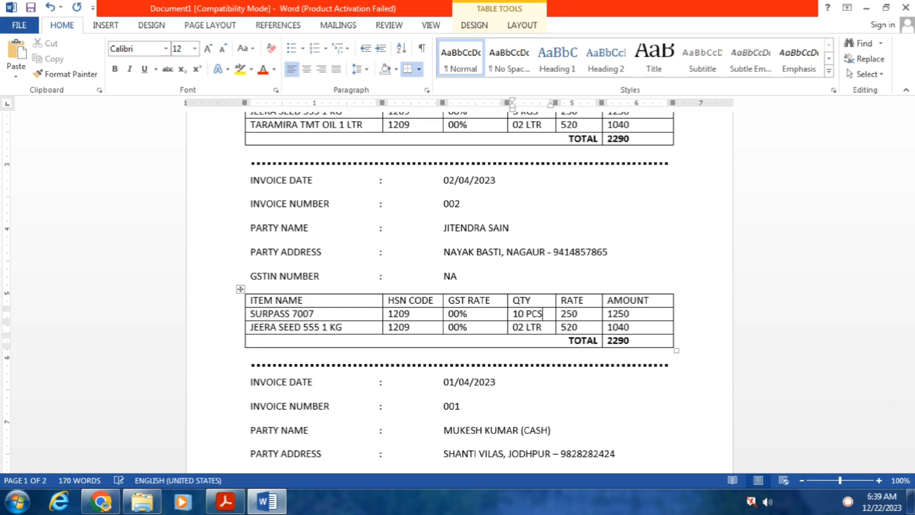
click(548, 329)
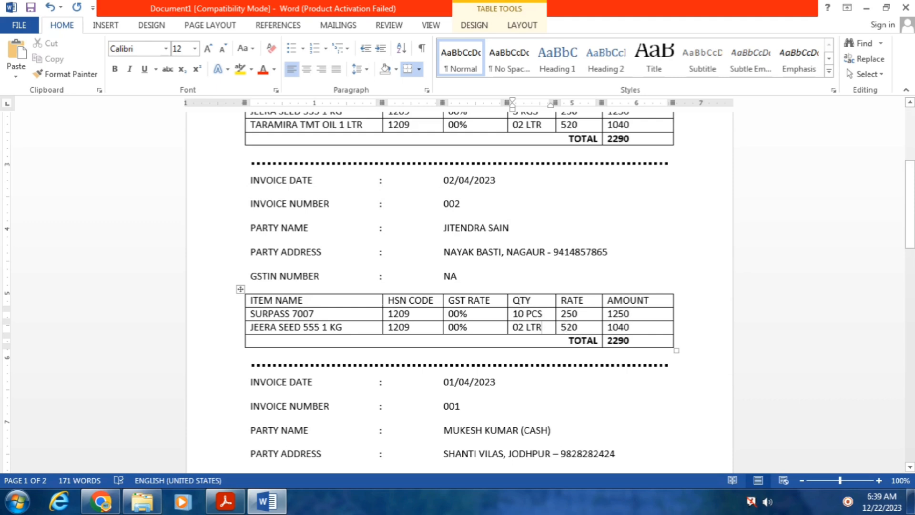
key(BackSpace)
key(BackSpace)
key(BackSpace)
key(BackSpace)
key(BackSpace)
key(BackSpace)
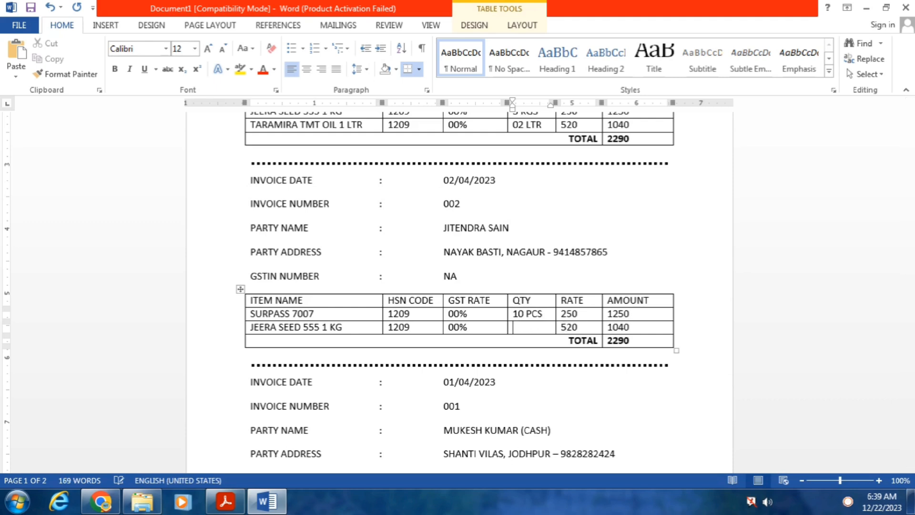
text(4 KGS)
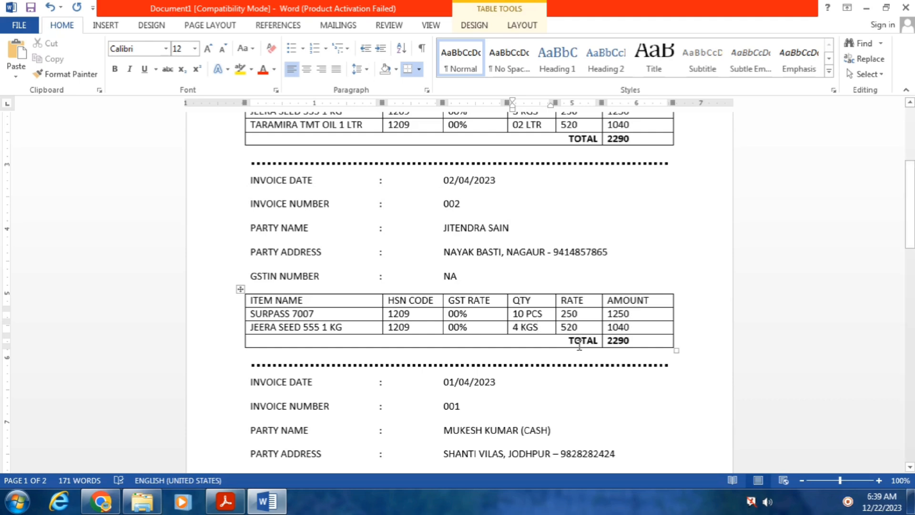
Set the JEERA rate to 290 and the SURPASS rate to 490
click(583, 327)
key(BackSpace)
key(BackSpace)
key(BackSpace)
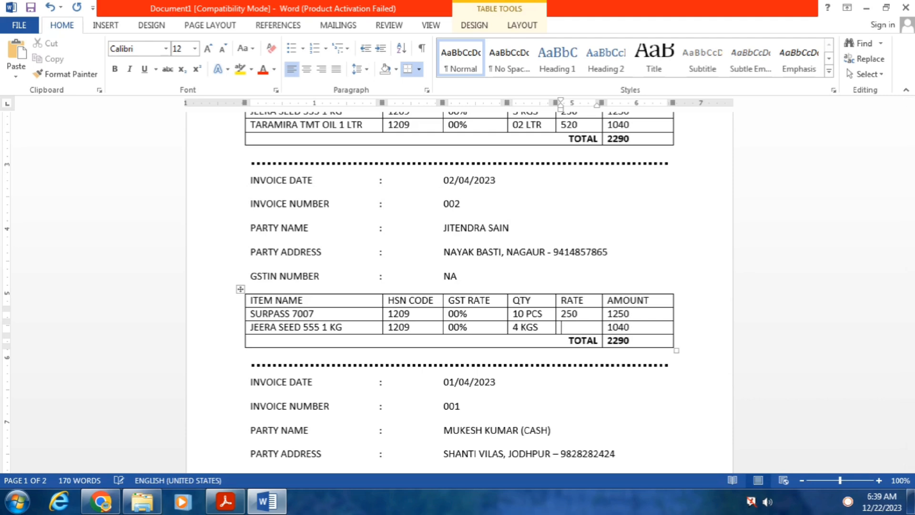
text(290)
click(586, 313)
key(BackSpace)
key(BackSpace)
key(BackSpace)
text(490)
Update the amounts to 4900 and 1160 and the invoice total to 6060
click(651, 312)
key(BackSpace)
key(BackSpace)
key(BackSpace)
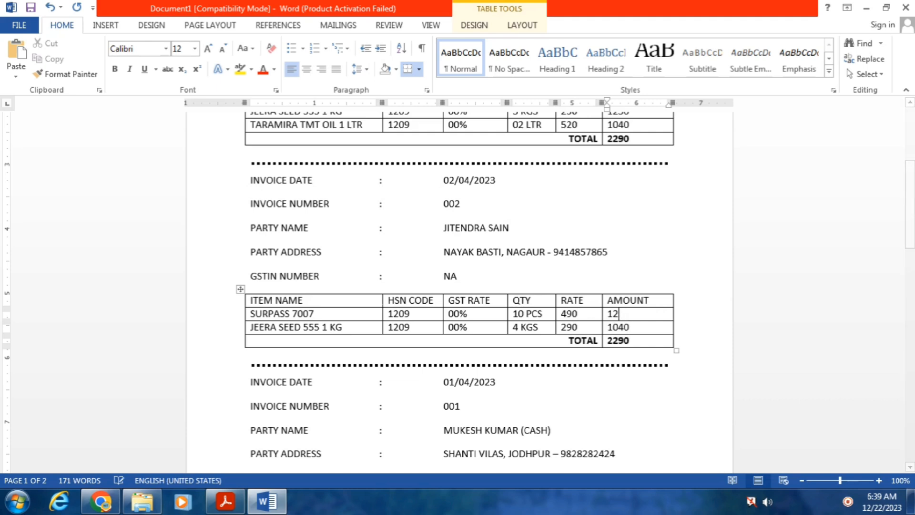
key(BackSpace)
text(4900)
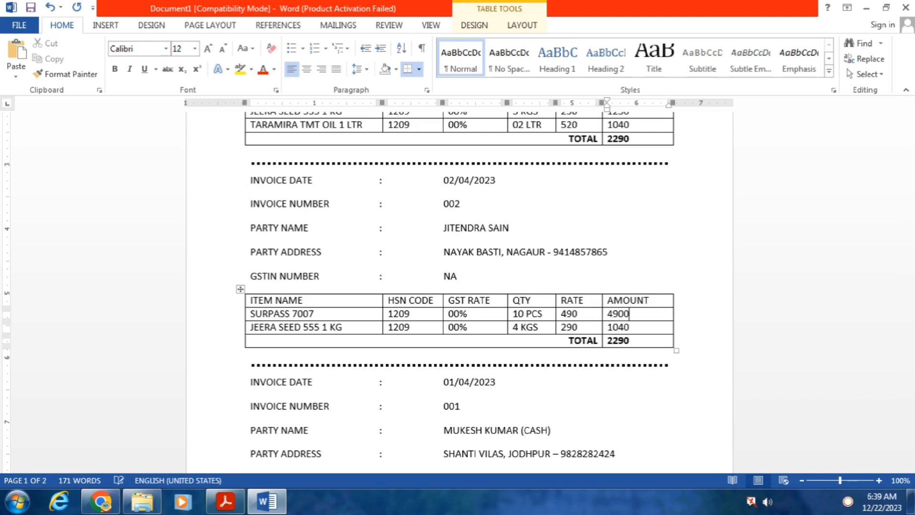
click(650, 329)
key(BackSpace)
key(BackSpace)
key(BackSpace)
text(160)
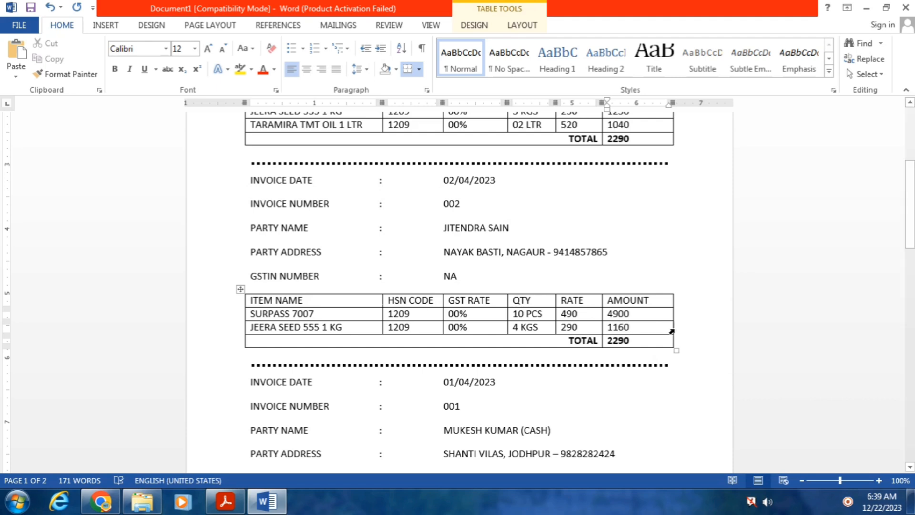
click(652, 340)
key(BackSpace)
key(BackSpace)
key(BackSpace)
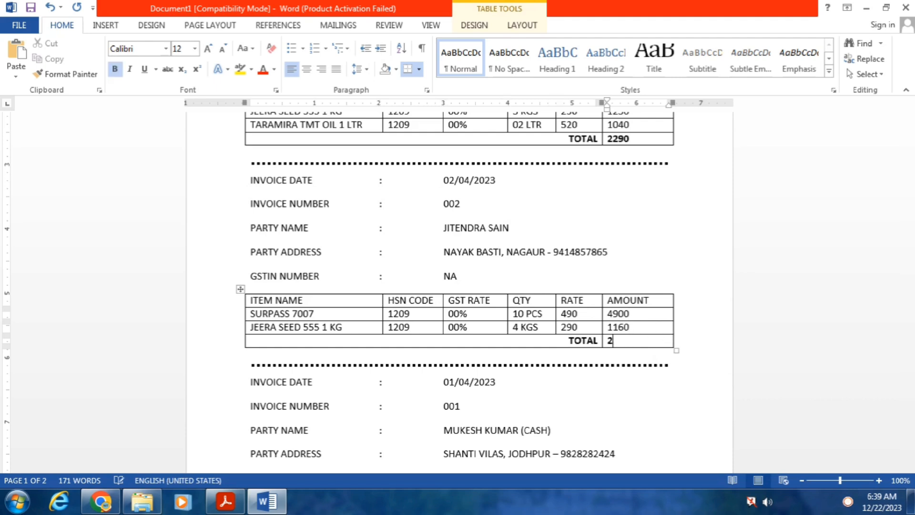
key(BackSpace)
text(6060)
drag(910, 193, 909, 136)
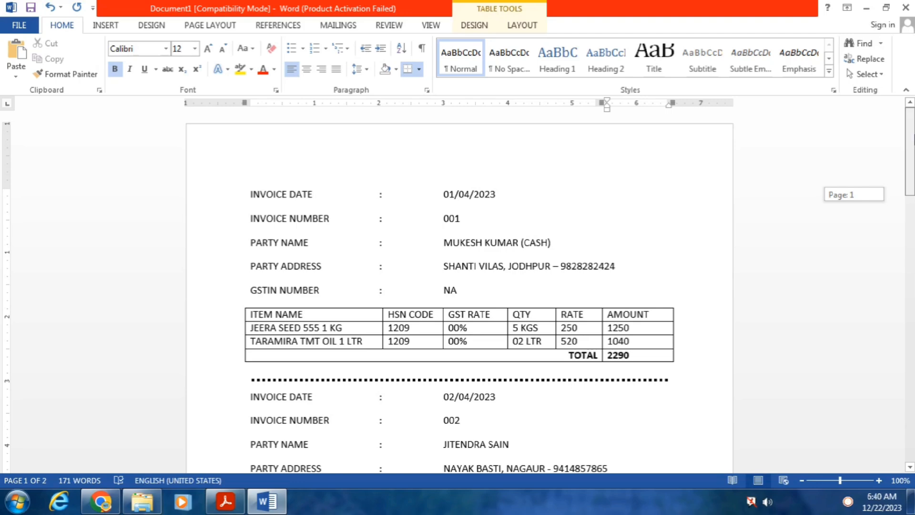
drag(910, 136, 910, 188)
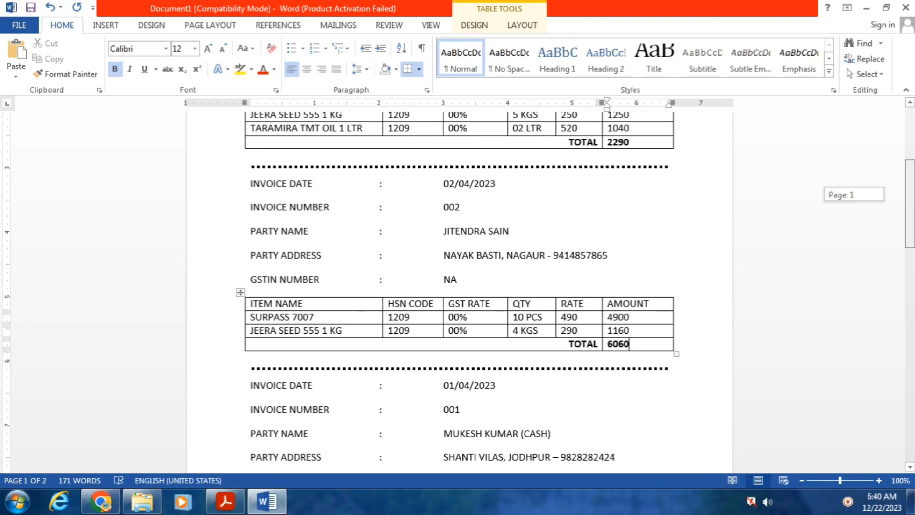
drag(909, 188, 909, 135)
click(105, 26)
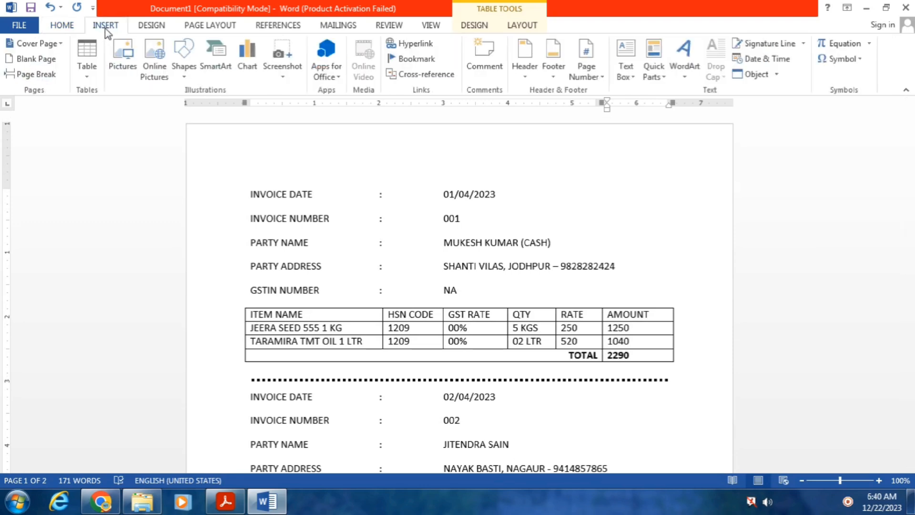
click(531, 82)
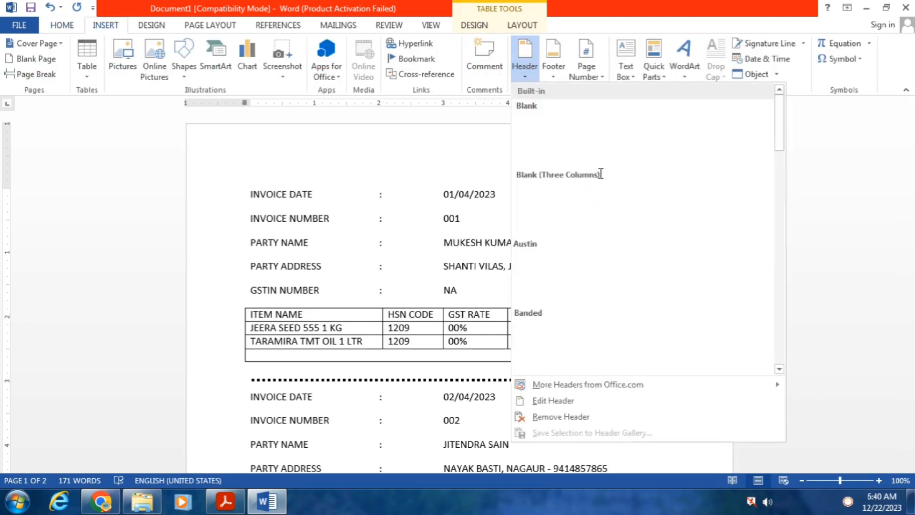
click(577, 147)
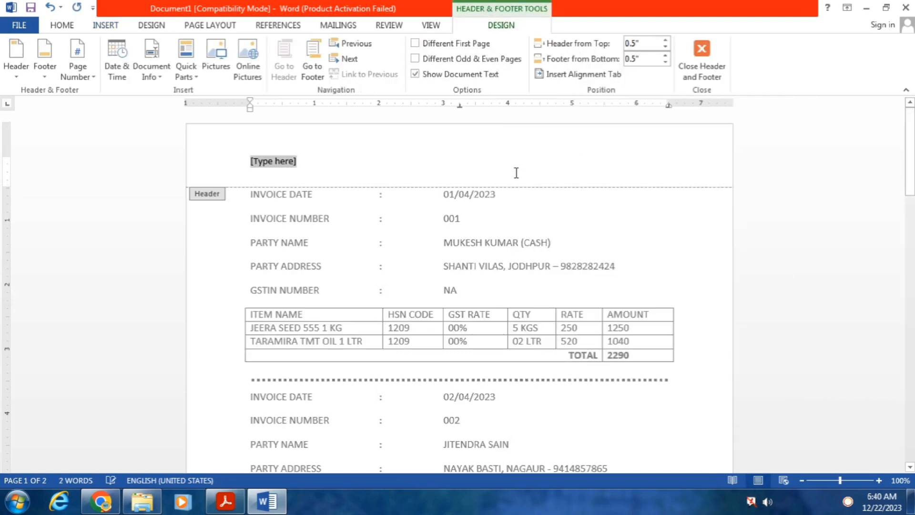
text(WWW.NIT)
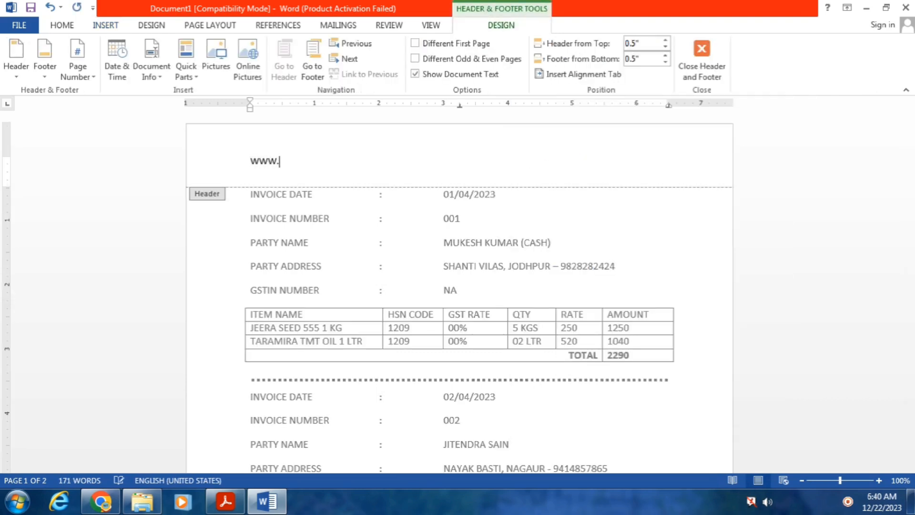
text(COMPUTER.N)
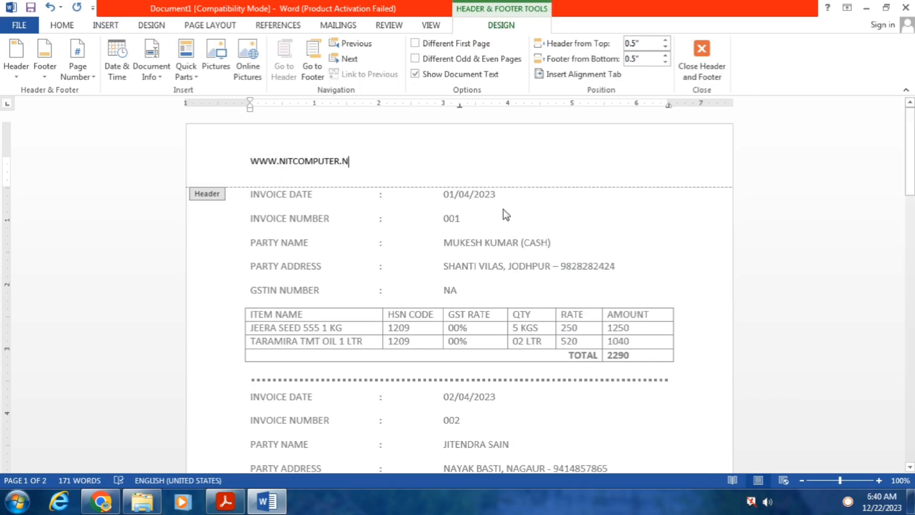
key(Escape)
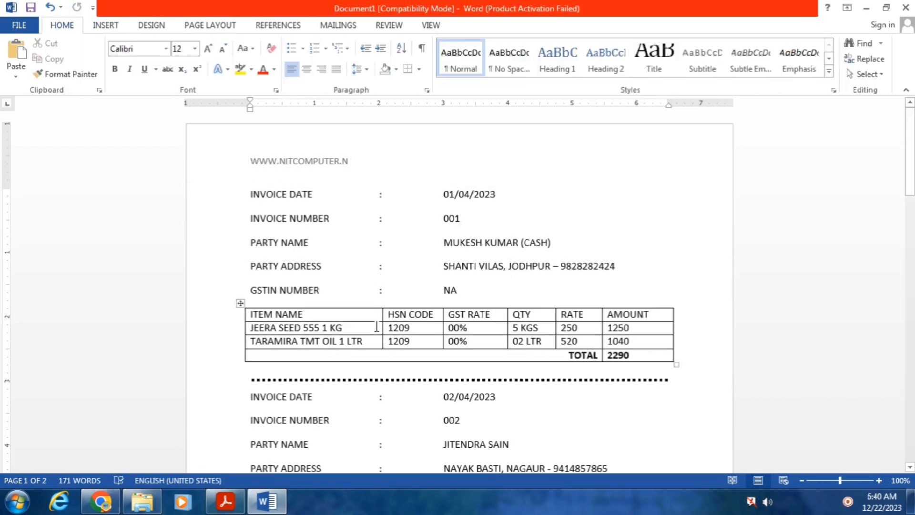
Centre the website address in the header and return to the invoice body
double_click(380, 155)
key(ctrl+a)
key(ctrl+e)
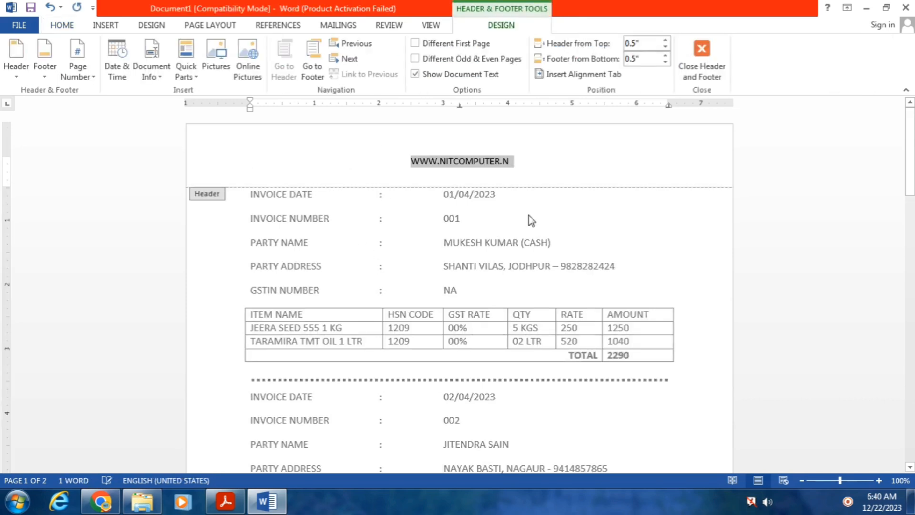
double_click(547, 218)
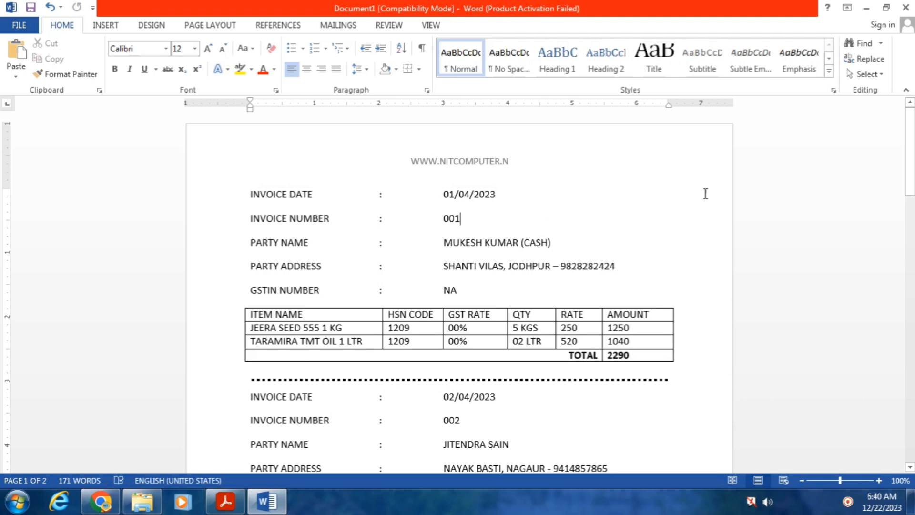
drag(910, 151, 910, 223)
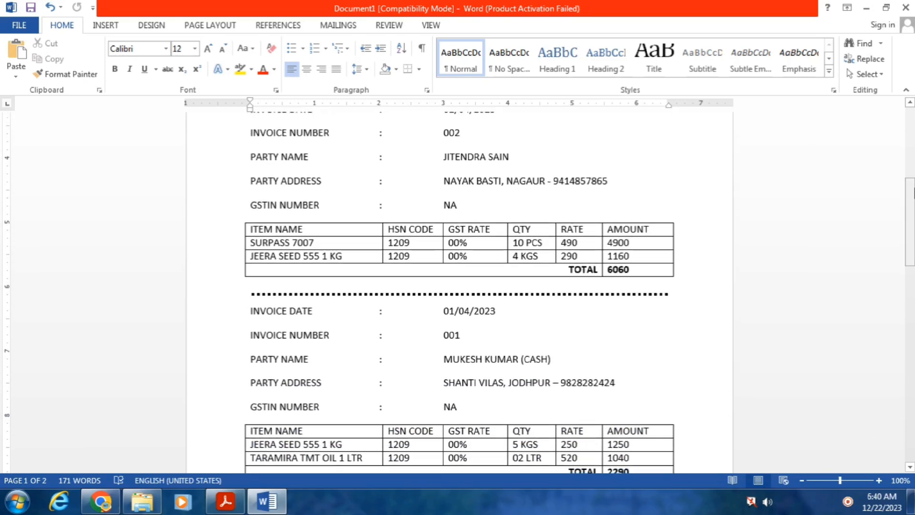